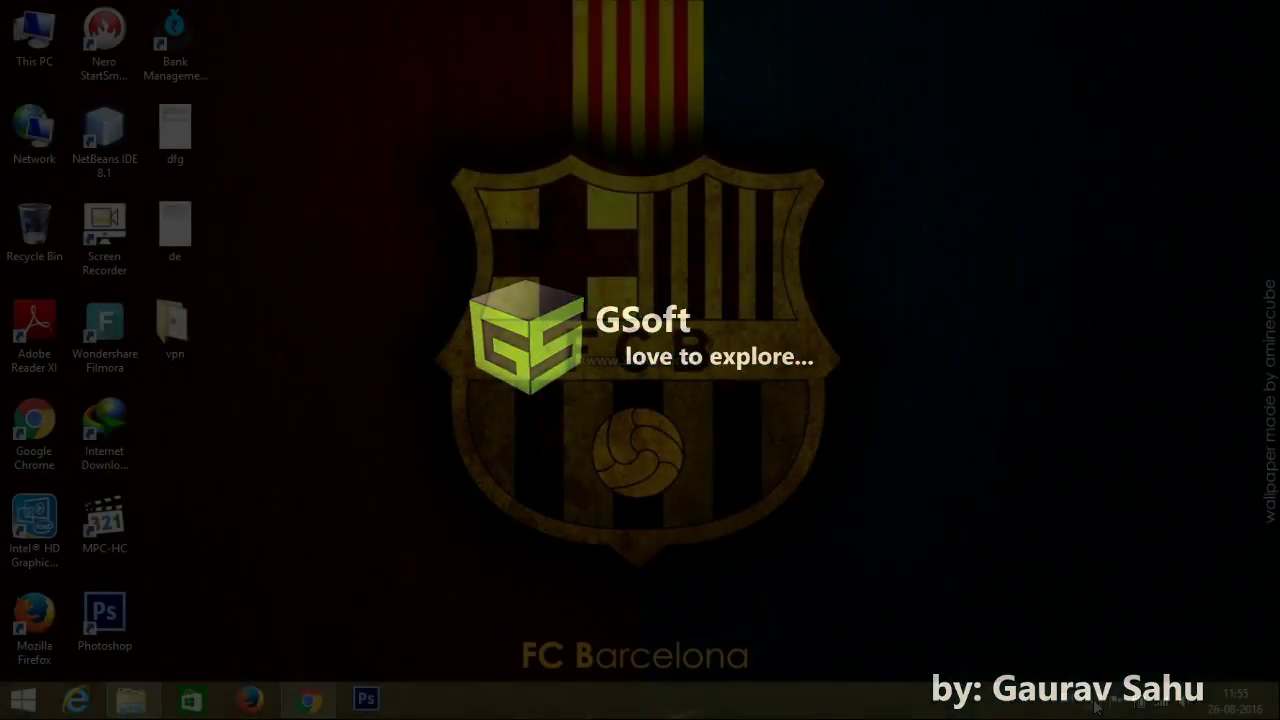
- Check the hidden notification icons and refresh the desktop several times
{"action": "left_click", "coordinate": [1093, 701]}
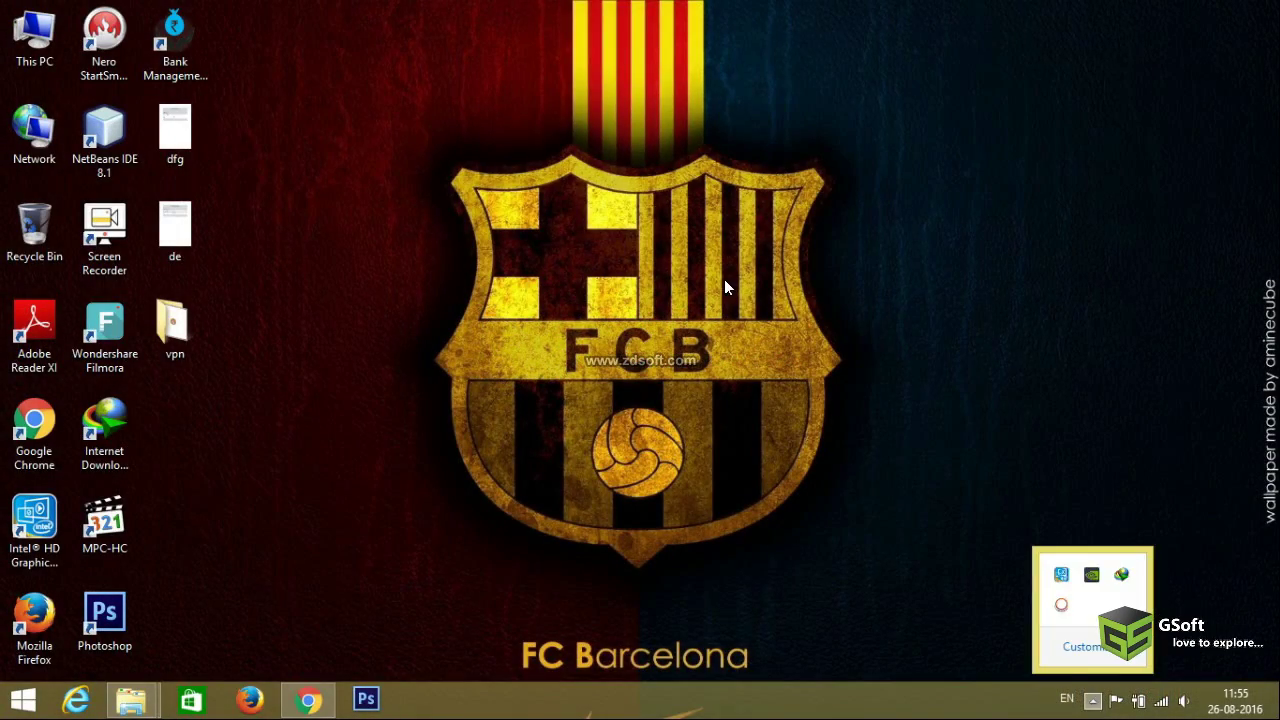
{"action": "left_click", "coordinate": [801, 298]}
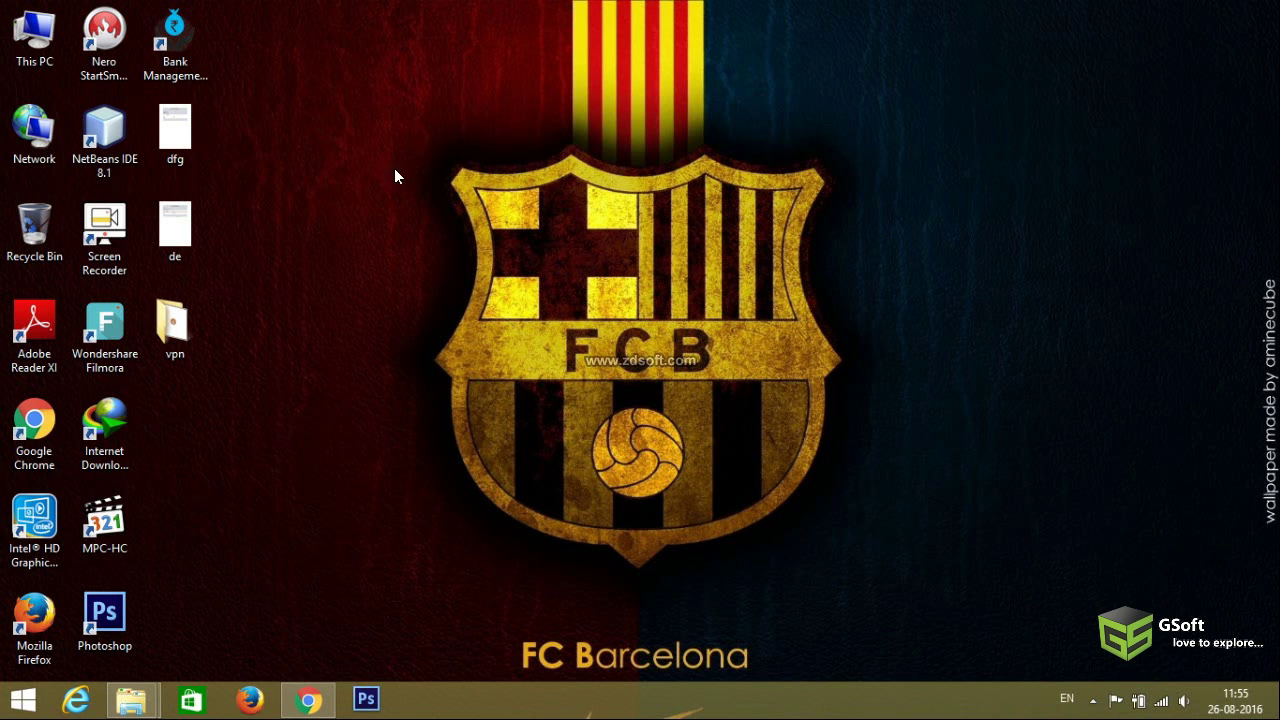
{"action": "right_click", "coordinate": [303, 123]}
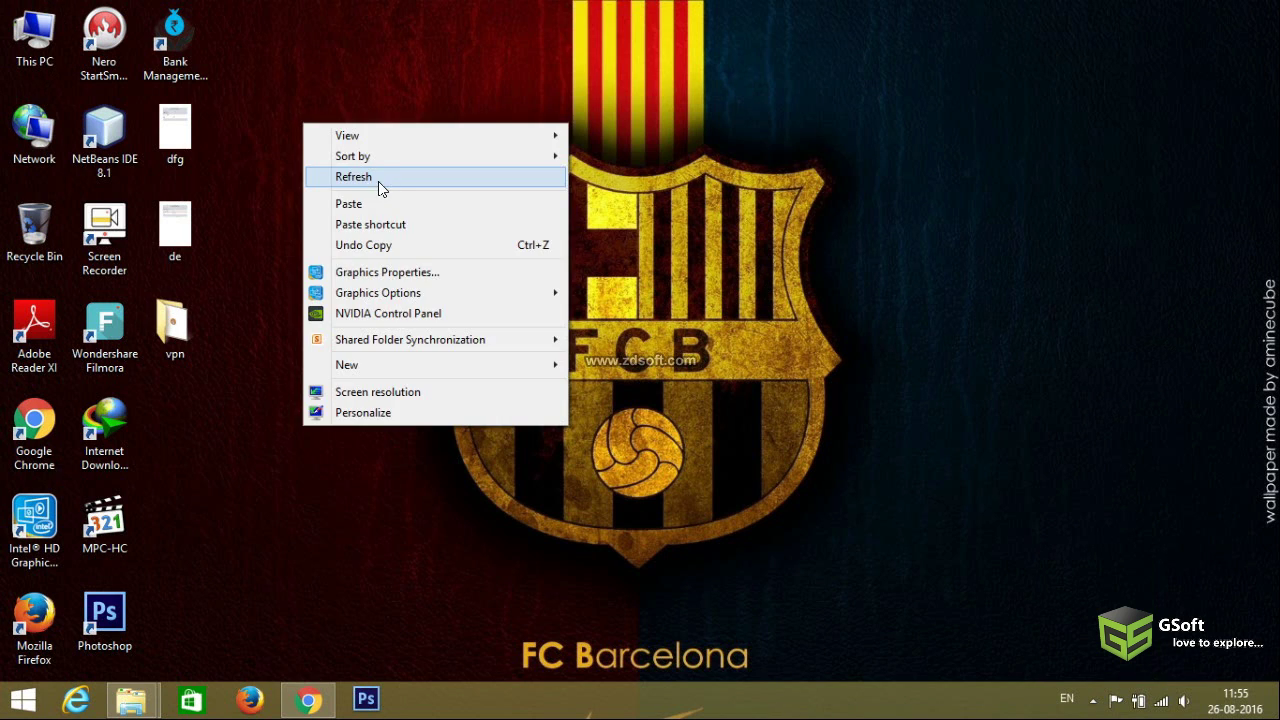
{"action": "left_click", "coordinate": [378, 181]}
{"action": "right_click", "coordinate": [348, 160]}
{"action": "left_click", "coordinate": [417, 218]}
{"action": "right_click", "coordinate": [392, 192]}
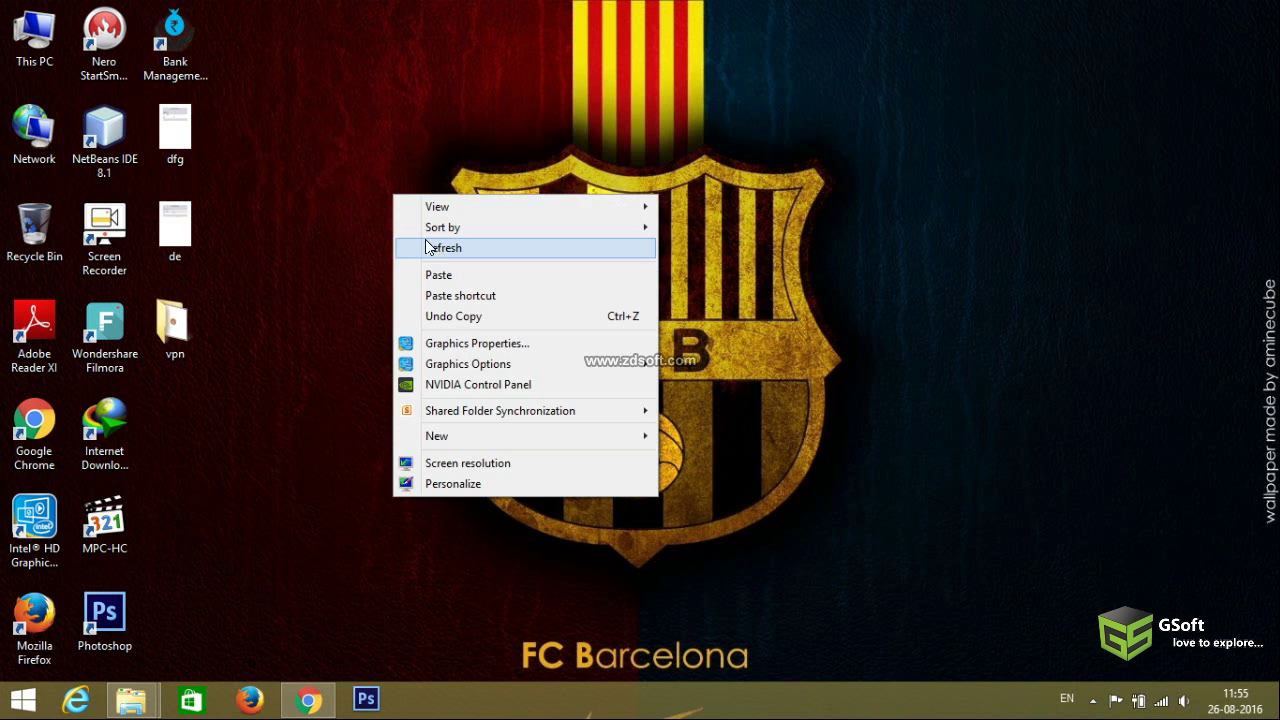
{"action": "left_click", "coordinate": [428, 243]}
{"action": "left_click_drag", "start_coordinate": [358, 126], "coordinate": [816, 580]}
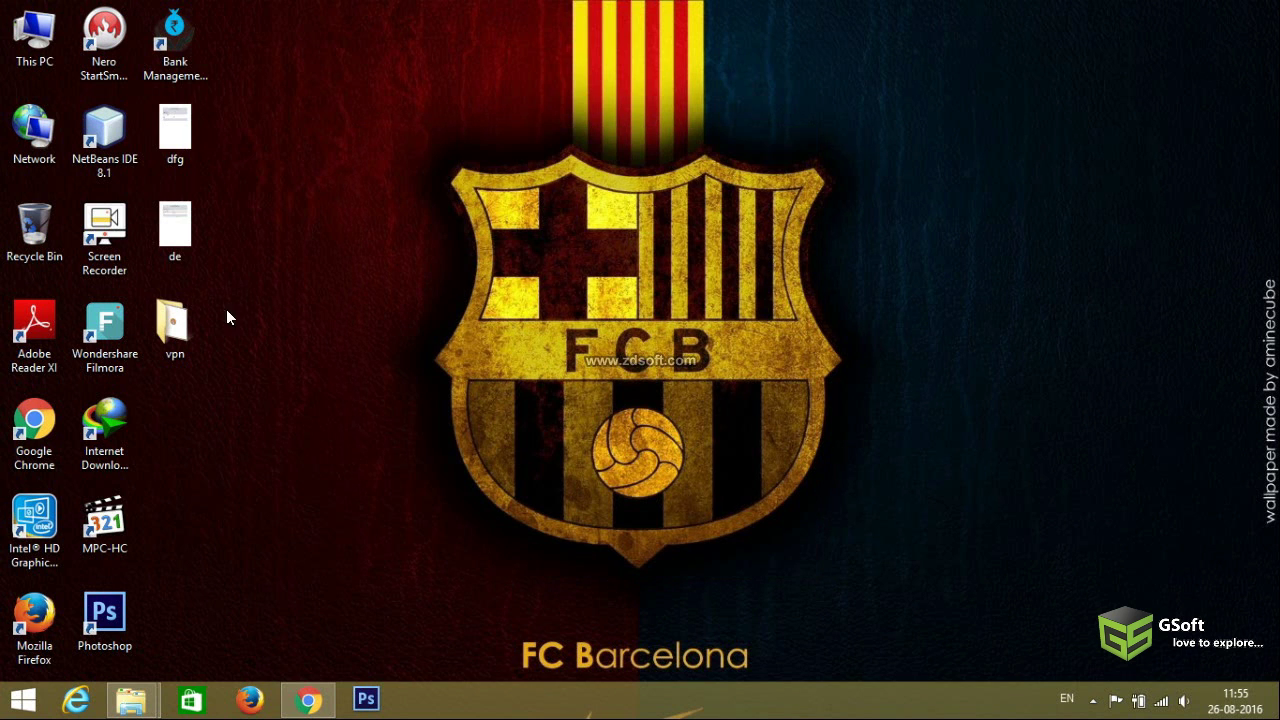
- Open the vpn folder, select the OpenVPN installer, then close the folder
{"action": "double_click", "coordinate": [196, 325]}
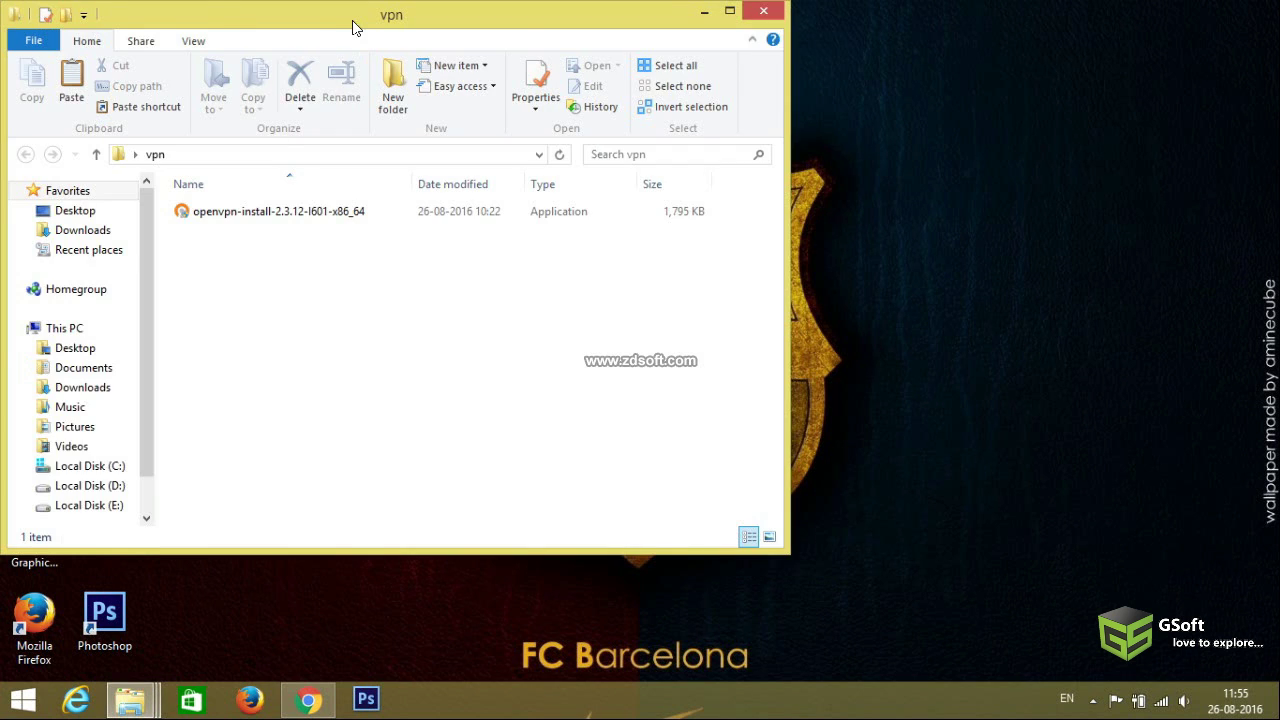
{"action": "left_click_drag", "start_coordinate": [352, 20], "coordinate": [555, 79]}
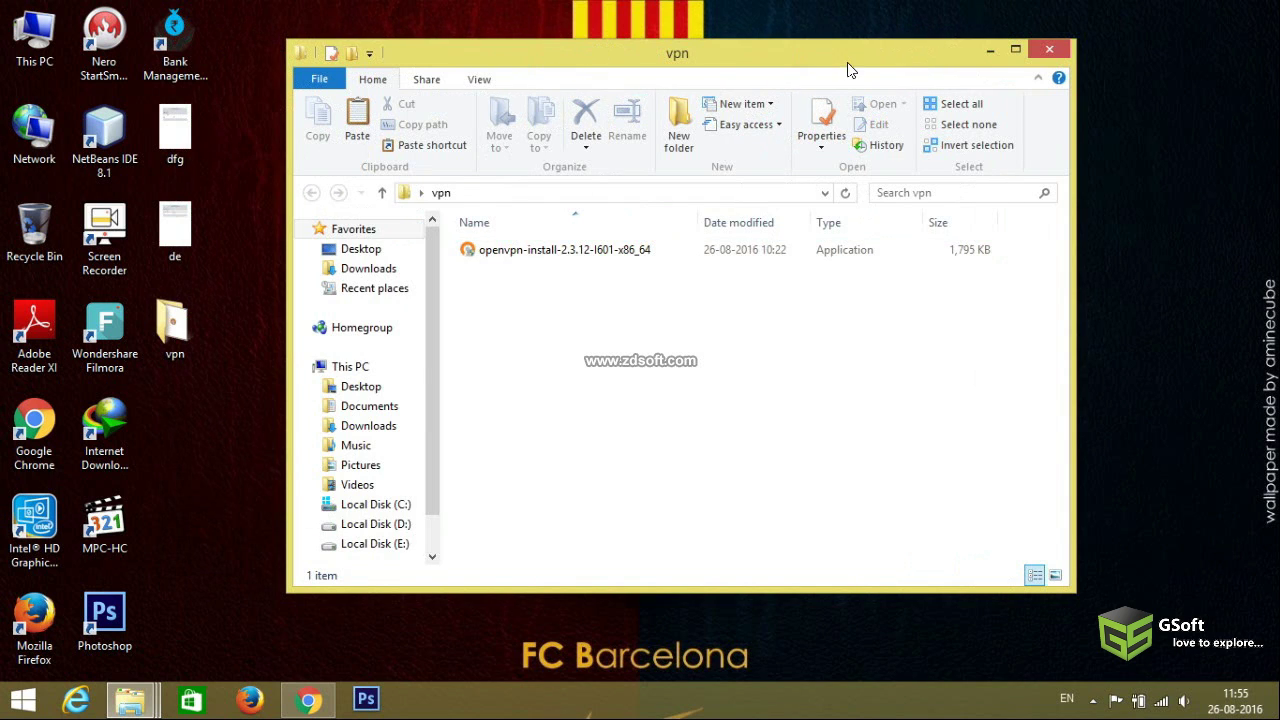
{"action": "left_click_drag", "start_coordinate": [847, 68], "coordinate": [901, 88]}
{"action": "right_click", "coordinate": [265, 98]}
{"action": "left_click", "coordinate": [313, 150]}
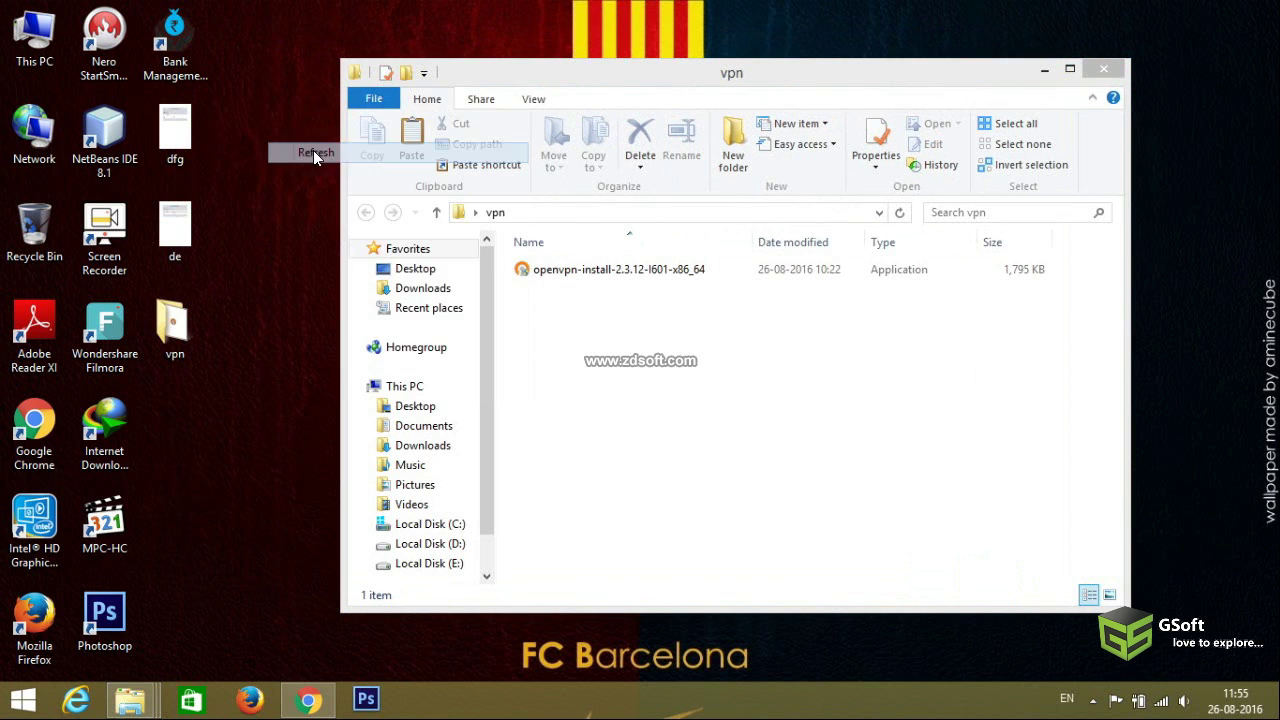
{"action": "right_click", "coordinate": [257, 57]}
{"action": "left_click", "coordinate": [610, 325]}
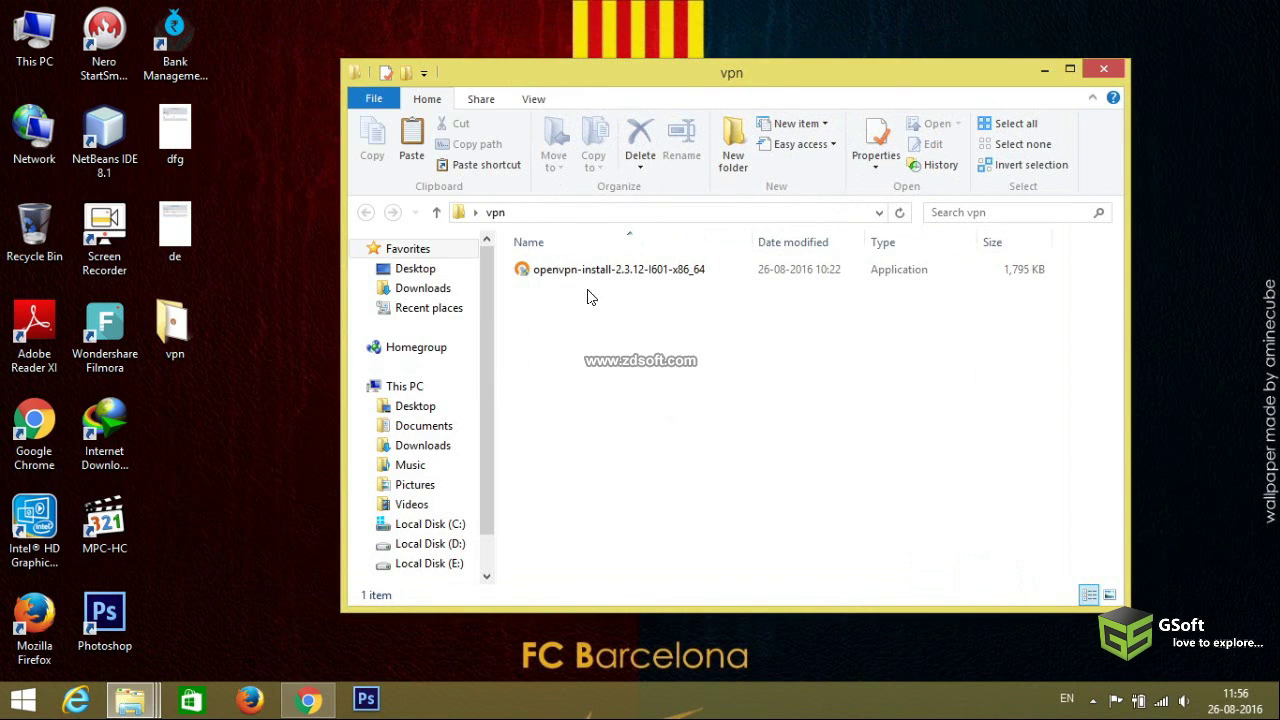
{"action": "left_click", "coordinate": [596, 268]}
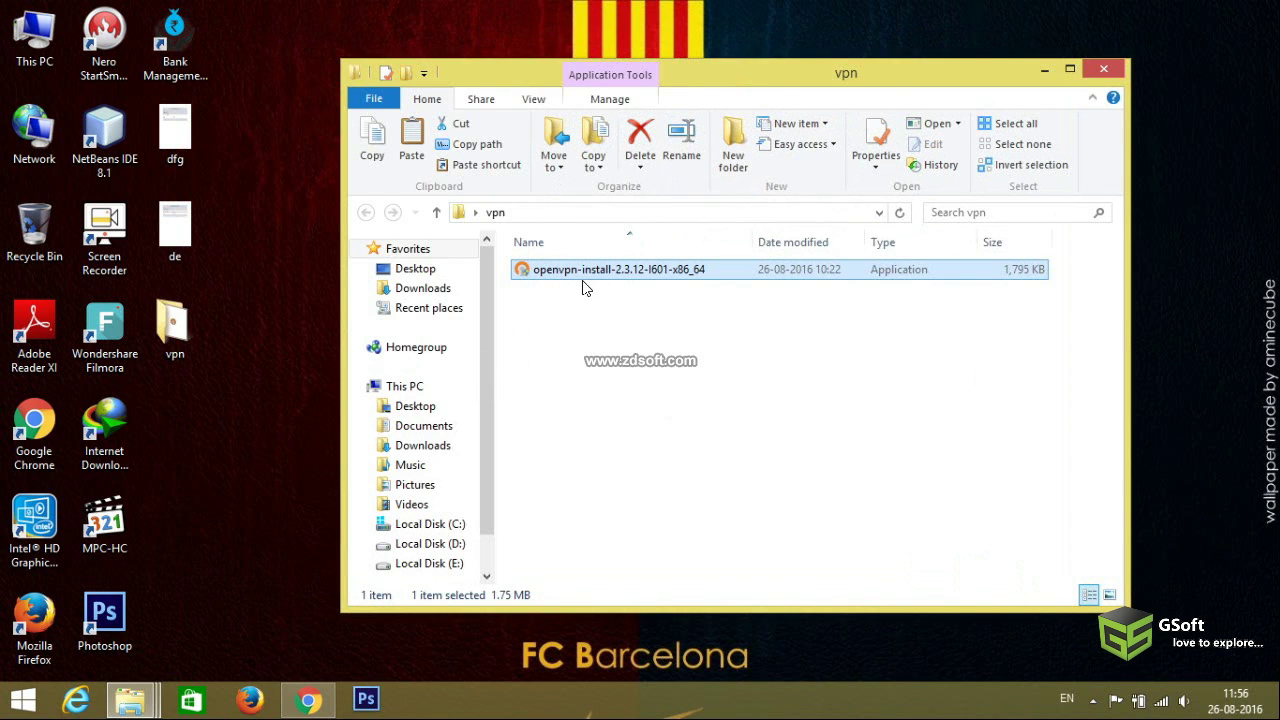
{"action": "left_click", "coordinate": [1110, 68]}
{"action": "right_click", "coordinate": [660, 78]}
{"action": "left_click", "coordinate": [710, 130]}
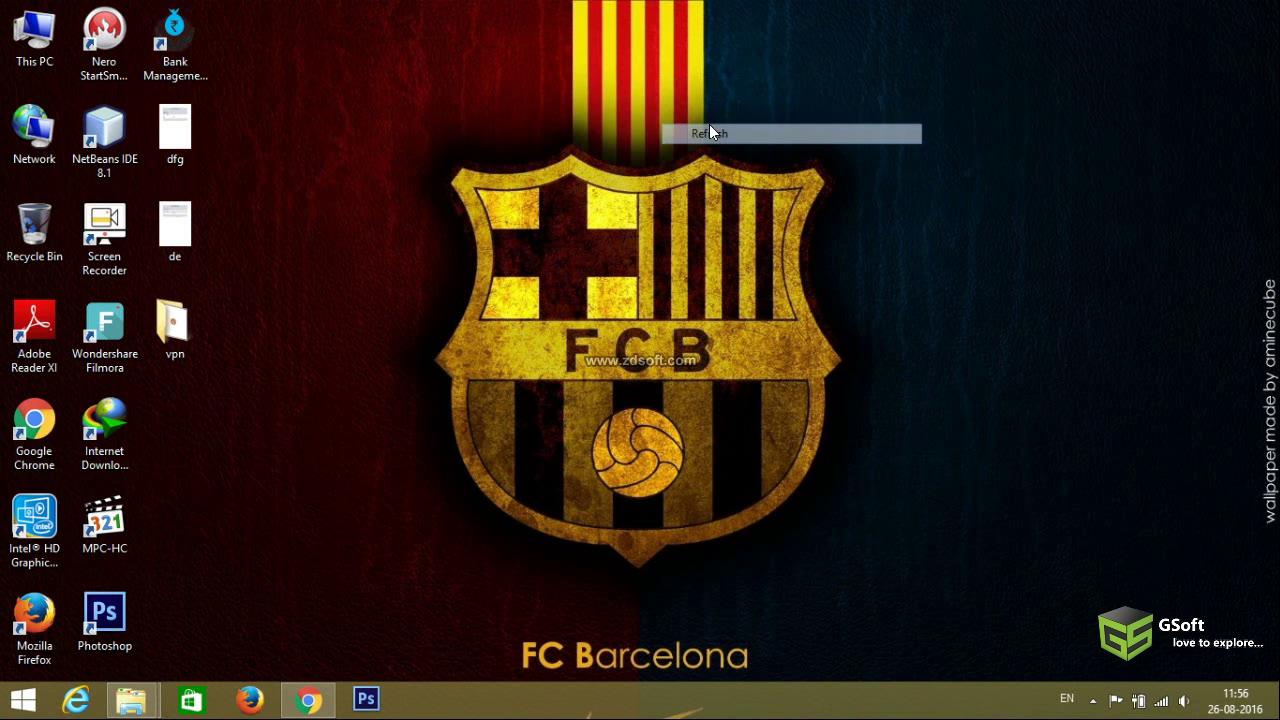
- Look over the installnp2016 file in the Programs folder, then close that window
{"action": "mouse_move", "coordinate": [131, 700]}
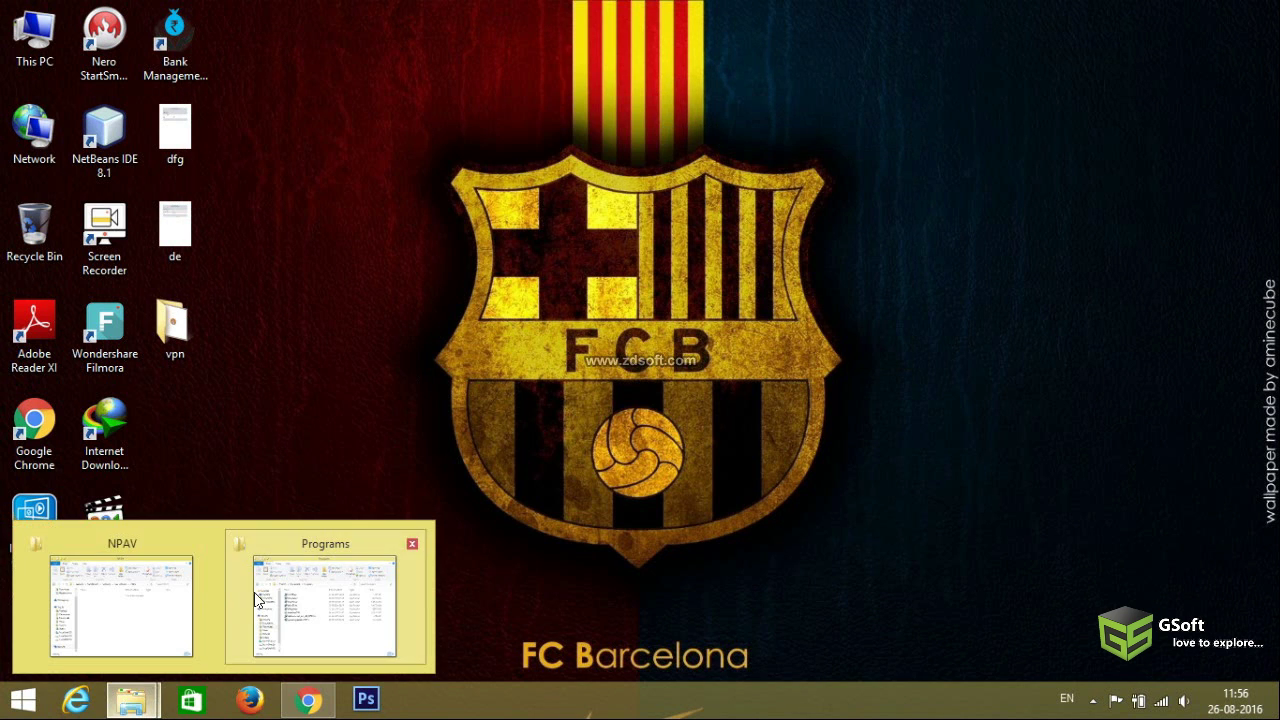
{"action": "left_click", "coordinate": [316, 594]}
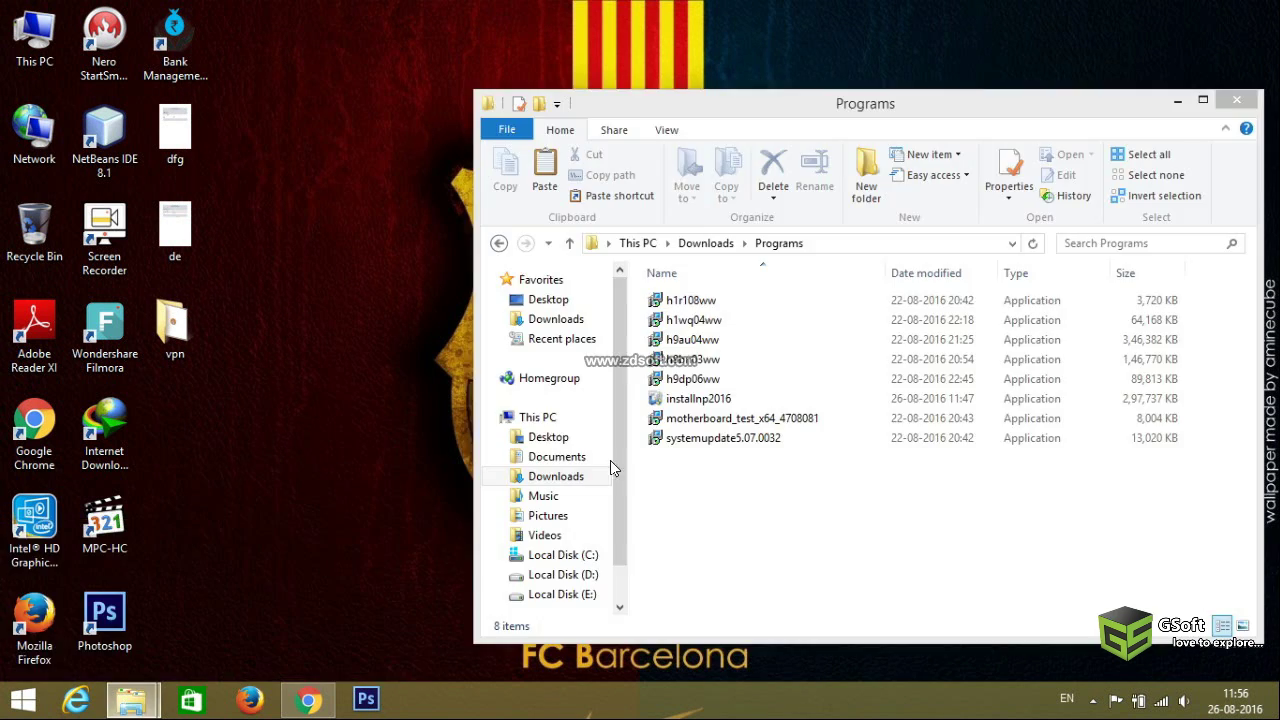
{"action": "left_click", "coordinate": [708, 404]}
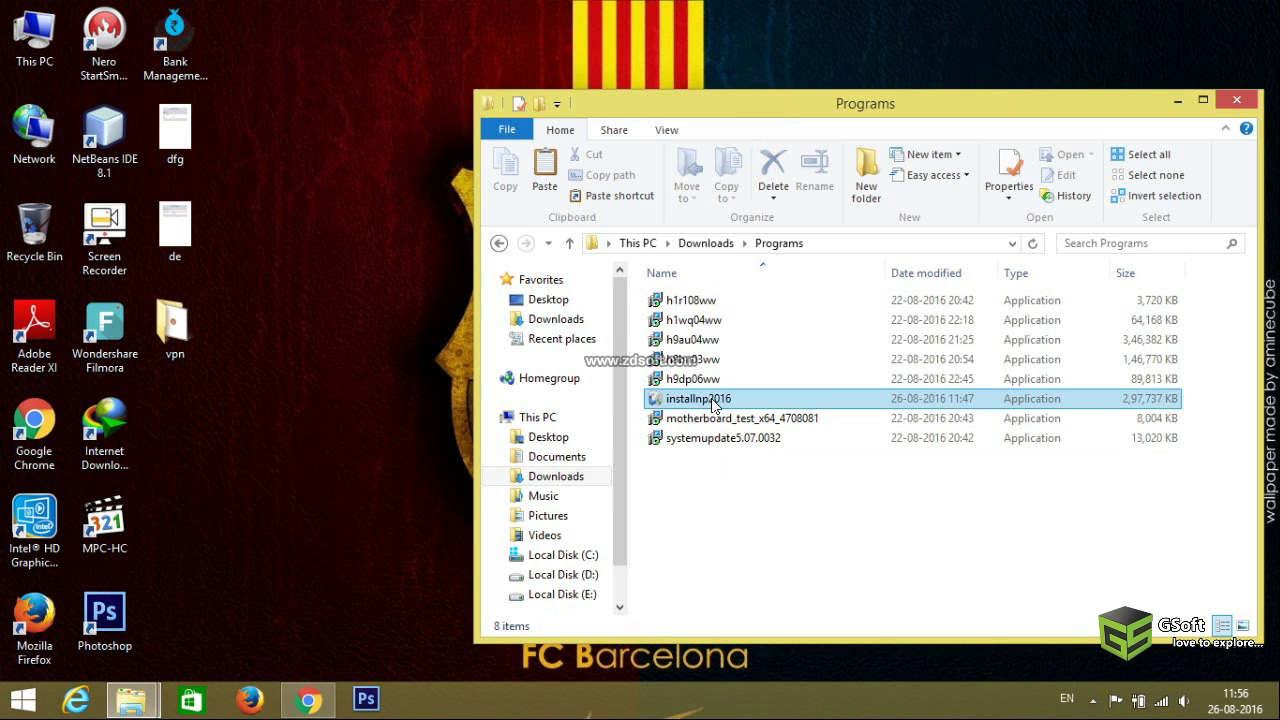
{"action": "left_click", "coordinate": [740, 475]}
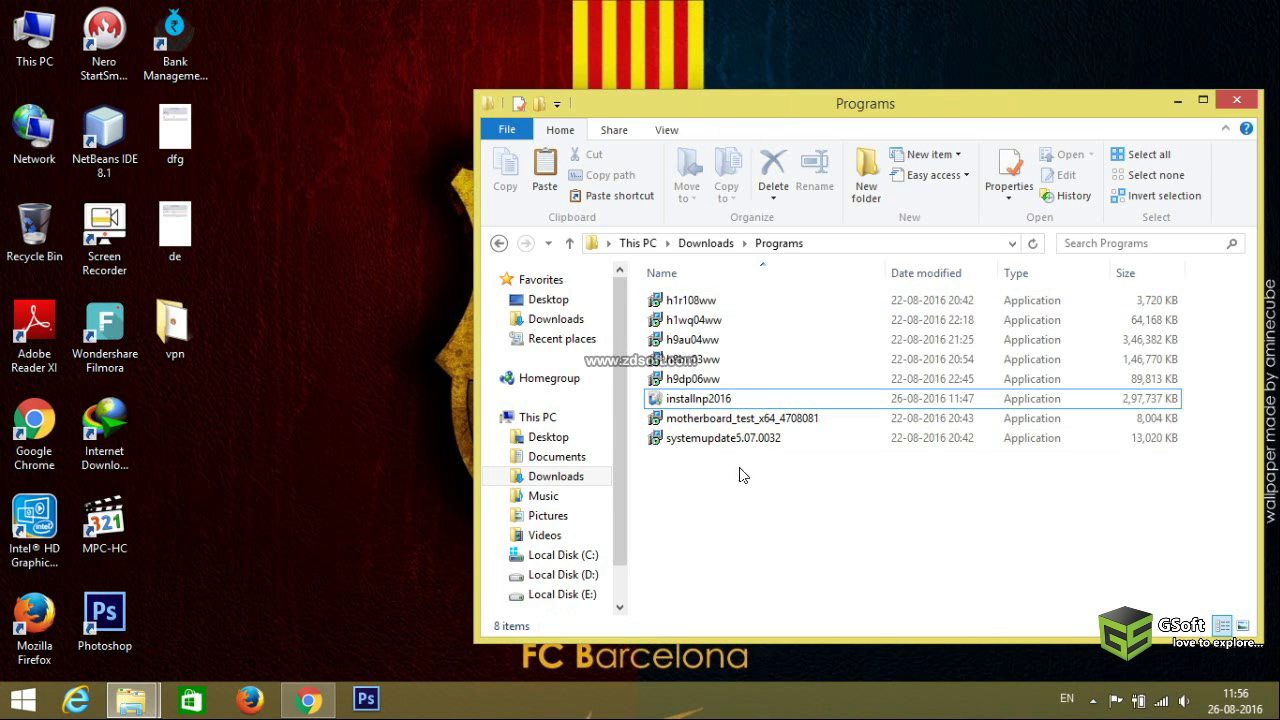
{"action": "right_click", "coordinate": [426, 284]}
{"action": "left_click", "coordinate": [482, 332]}
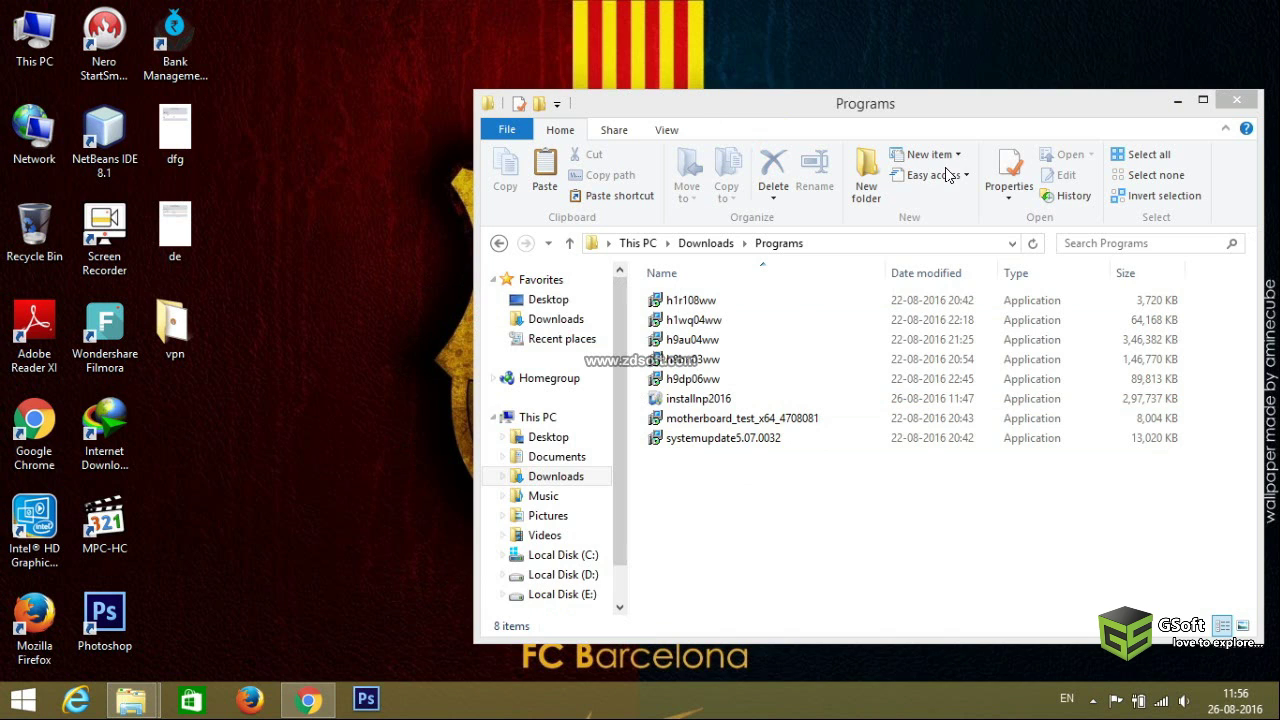
{"action": "left_click", "coordinate": [1236, 100]}
{"action": "right_click", "coordinate": [605, 141]}
{"action": "left_click", "coordinate": [645, 191]}
- Run the OpenVPN installer from the vpn folder, install it, and approve the TAP driver
{"action": "double_click", "coordinate": [188, 323]}
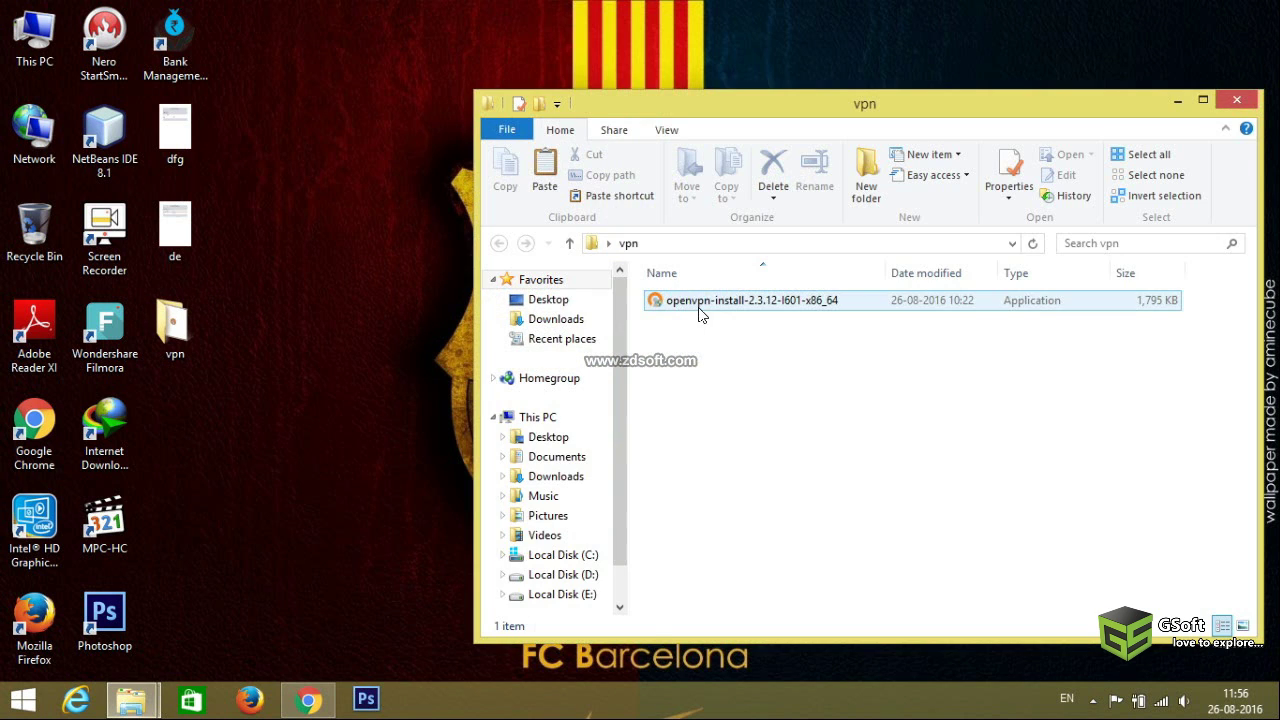
{"action": "double_click", "coordinate": [698, 306]}
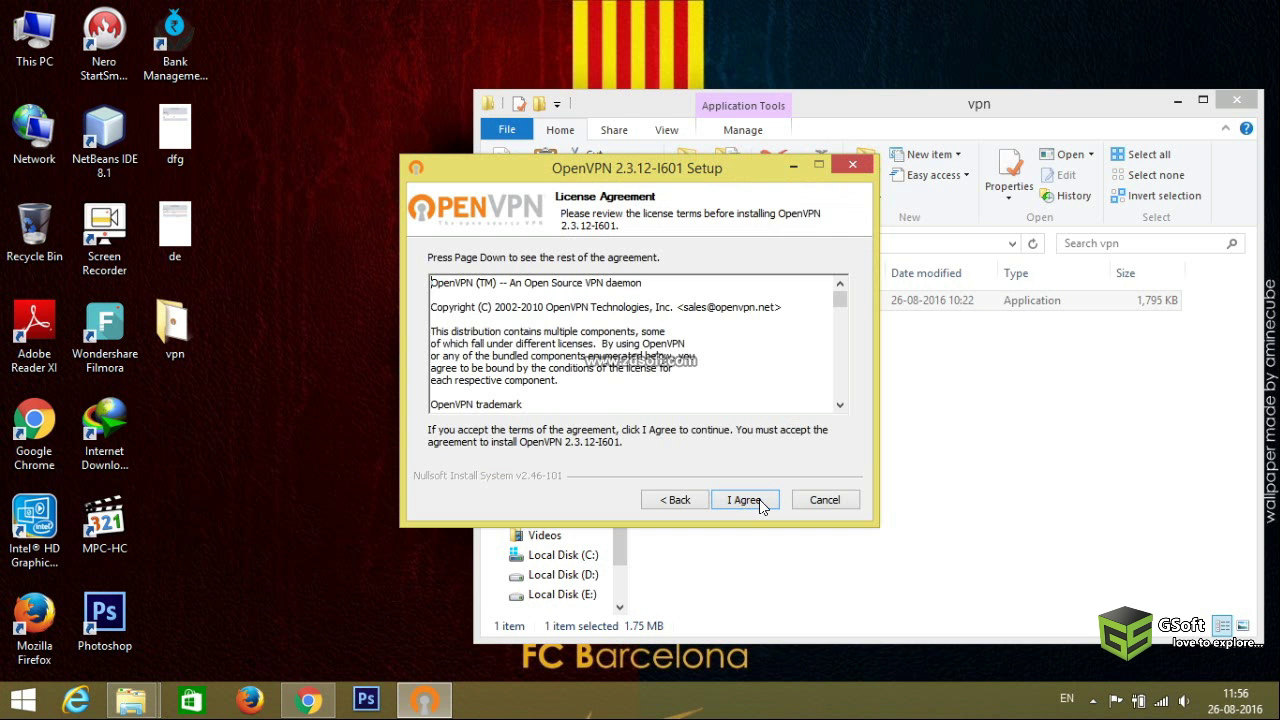
{"action": "left_click", "coordinate": [759, 499]}
{"action": "left_click", "coordinate": [759, 500]}
{"action": "left_click", "coordinate": [758, 503]}
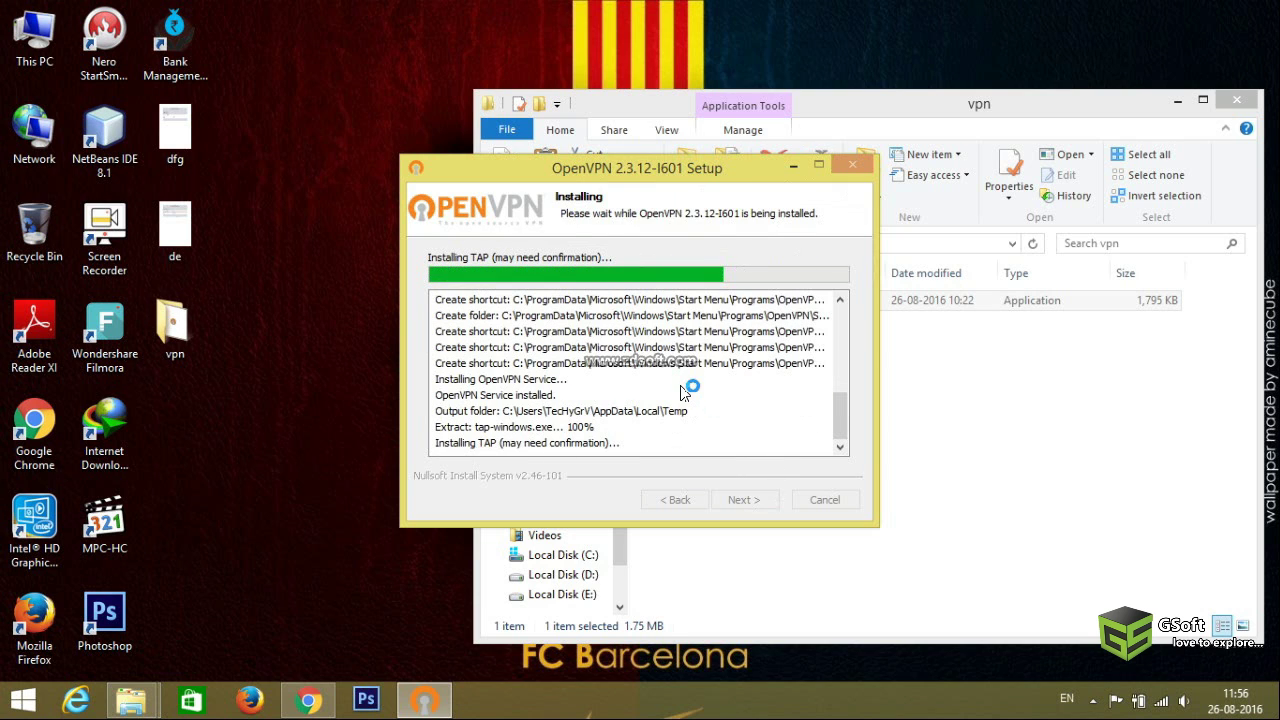
{"action": "left_click", "coordinate": [753, 342]}
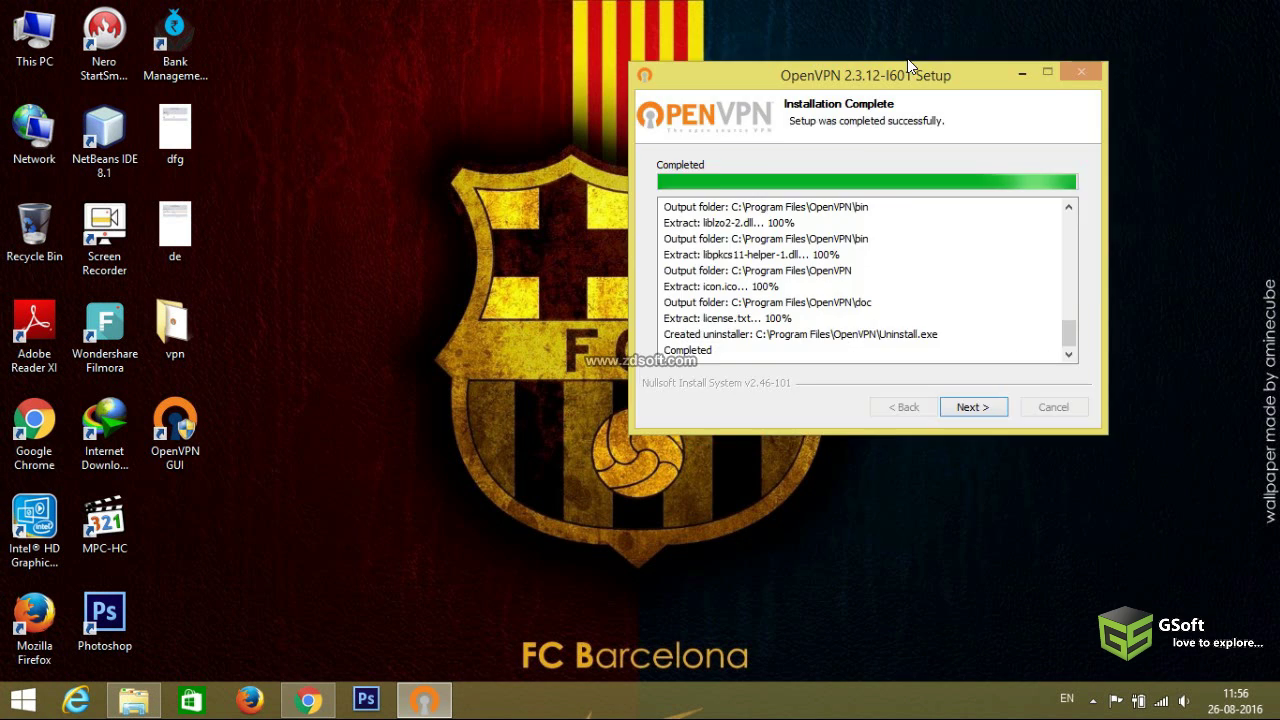
{"action": "left_click_drag", "start_coordinate": [907, 58], "coordinate": [1010, 66]}
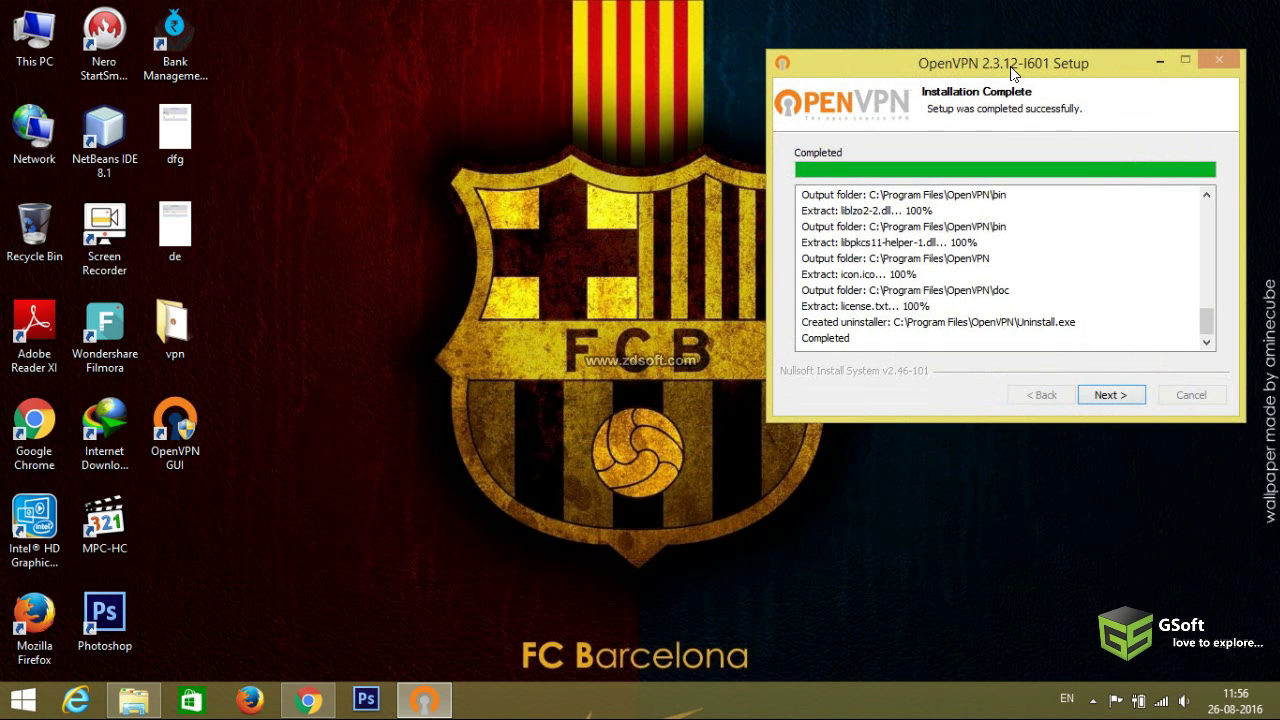
{"action": "left_click", "coordinate": [1124, 395]}
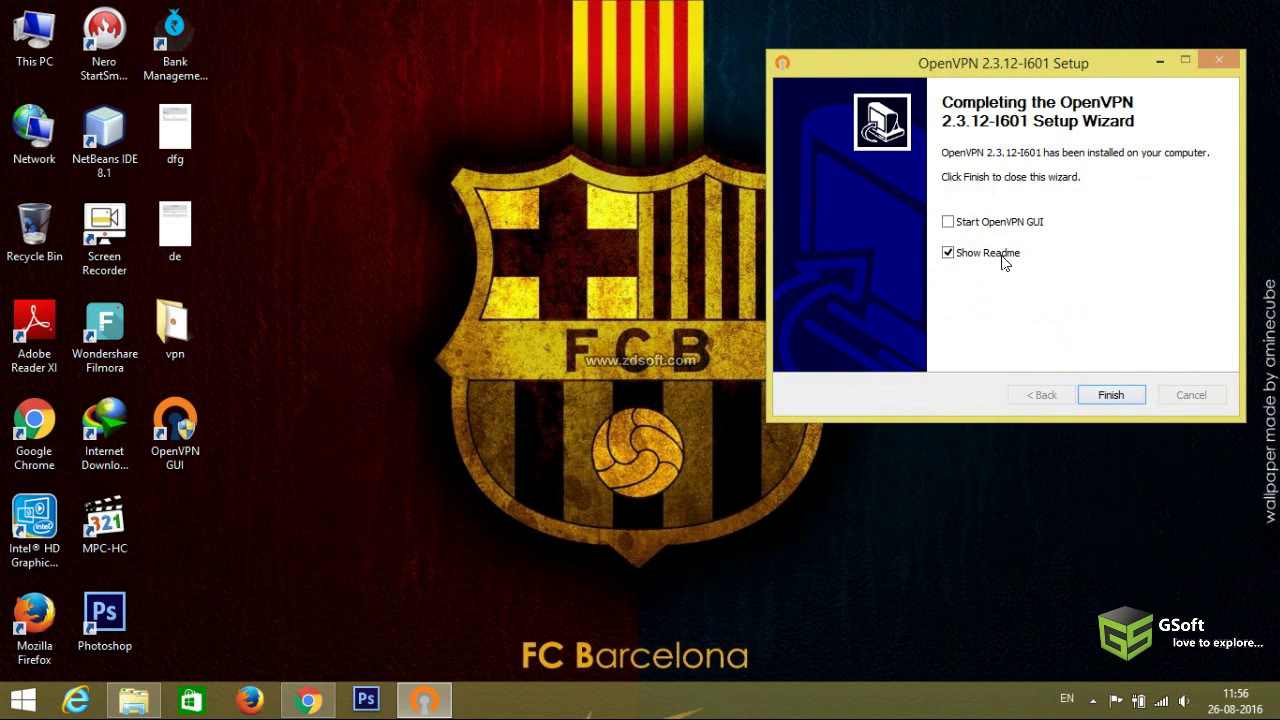
- Finish and close the OpenVPN setup wizard, then refresh the desktop
{"action": "left_click", "coordinate": [1113, 395]}
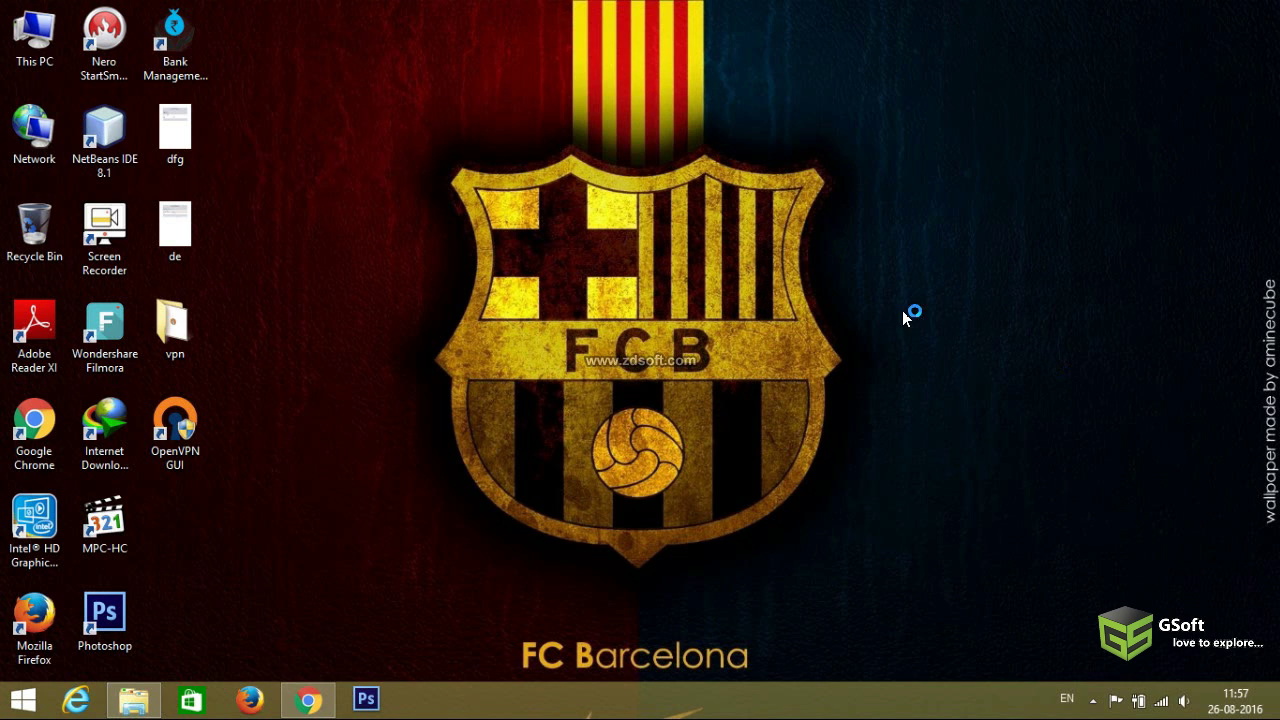
{"action": "right_click", "coordinate": [892, 296]}
{"action": "left_click", "coordinate": [935, 349]}
- Switch Wi-Fi off in the Networks panel and return to the desktop
{"action": "left_click", "coordinate": [1161, 701]}
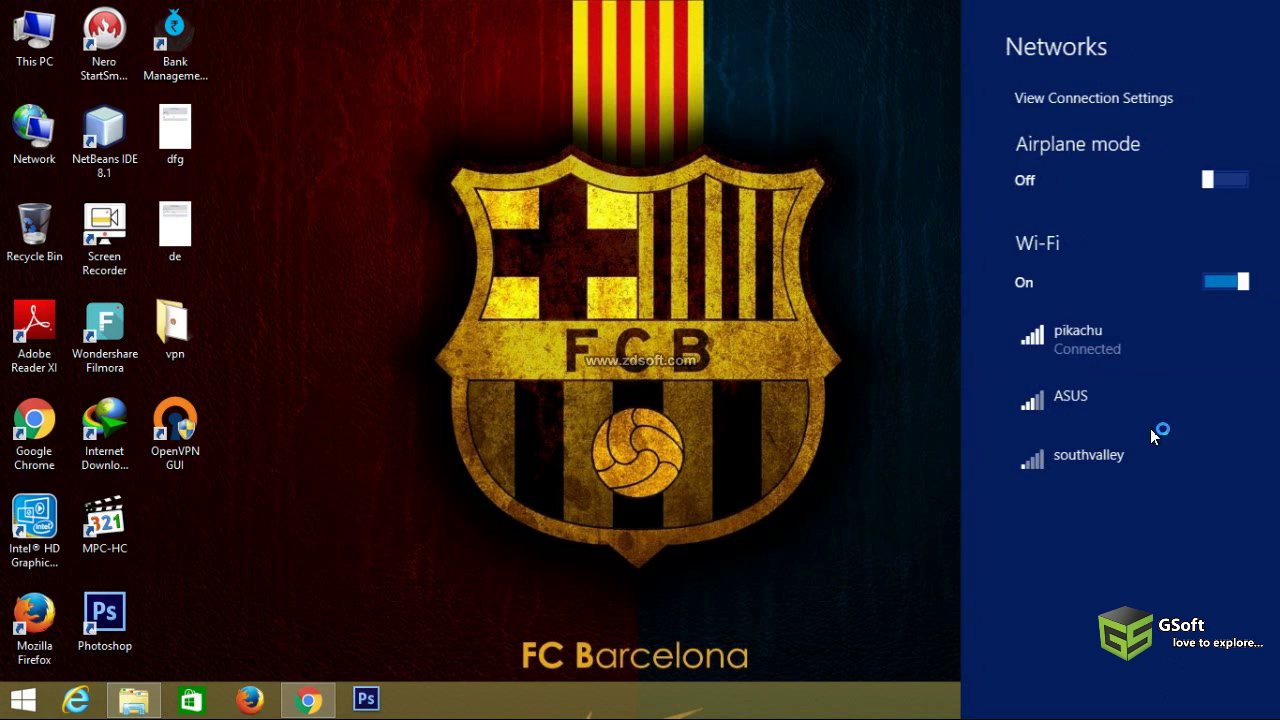
{"action": "left_click", "coordinate": [1195, 280]}
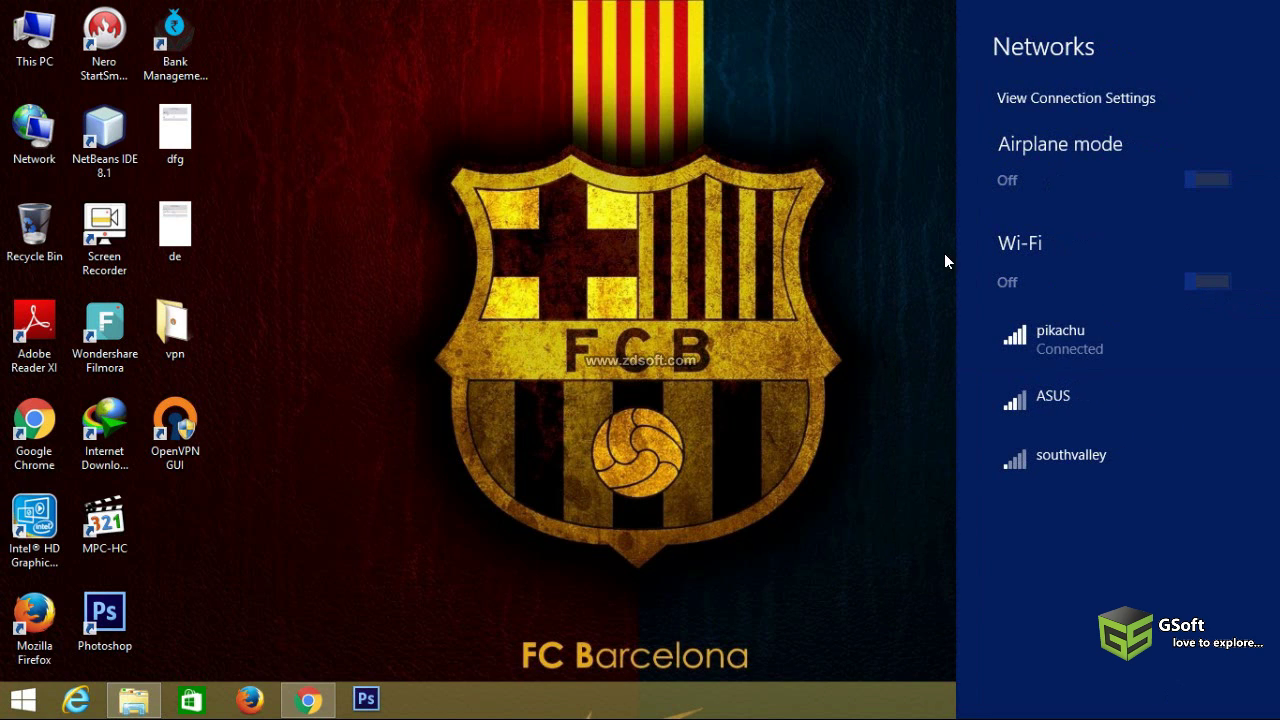
{"action": "left_click", "coordinate": [629, 189]}
{"action": "right_click", "coordinate": [698, 216]}
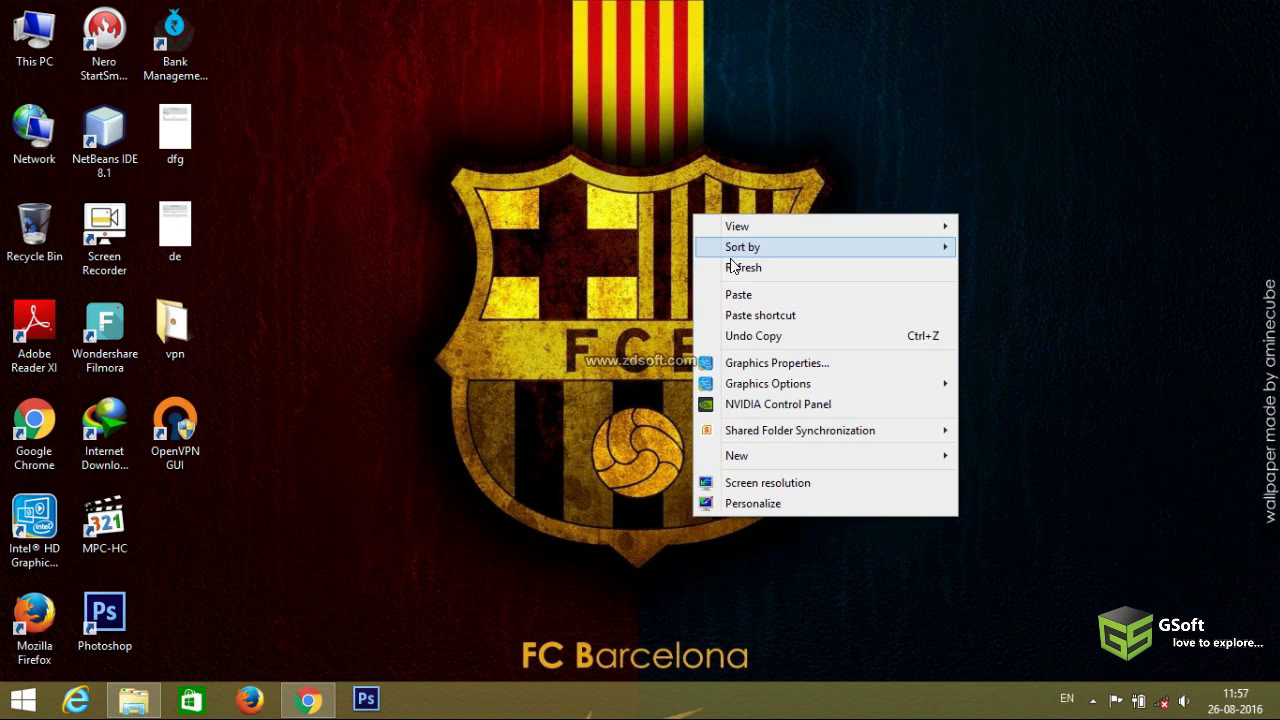
{"action": "left_click", "coordinate": [725, 267]}
{"action": "right_click", "coordinate": [515, 107]}
{"action": "left_click", "coordinate": [545, 163]}
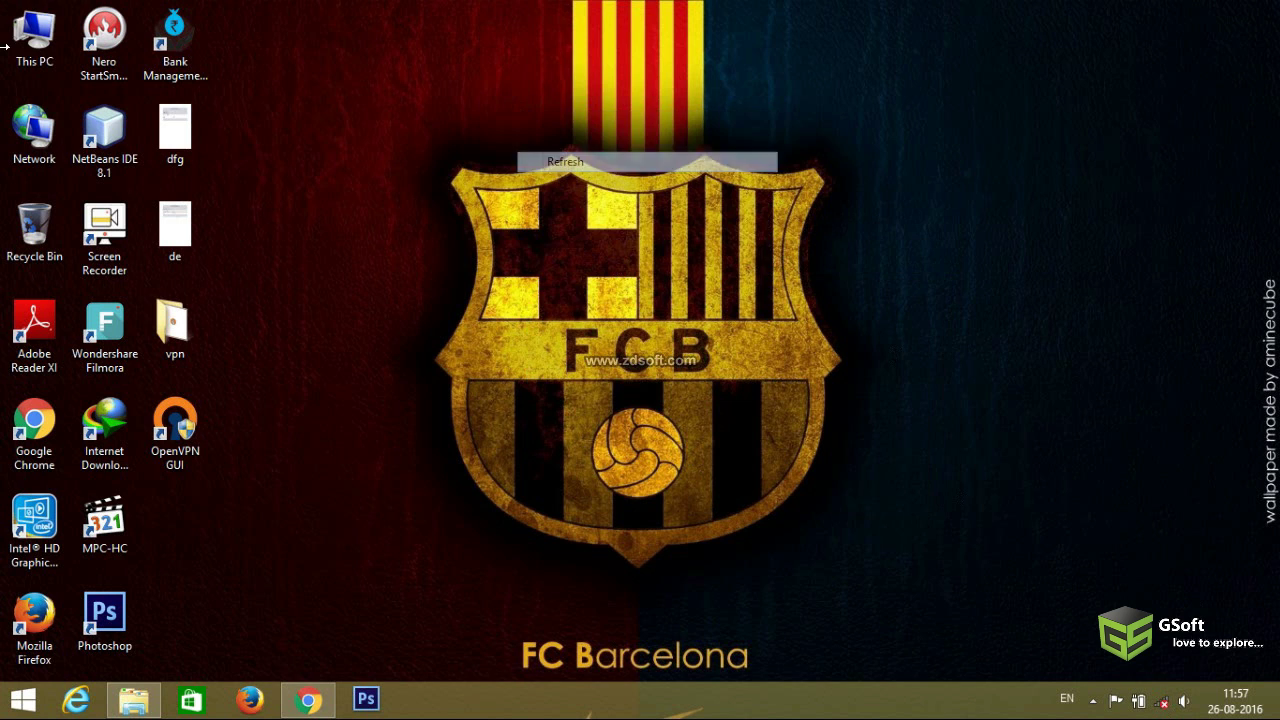
- Open This PC > Downloads > Programs and select the installnp2016 setup file
{"action": "right_click", "coordinate": [282, 114]}
{"action": "left_click", "coordinate": [315, 167]}
{"action": "double_click", "coordinate": [30, 25]}
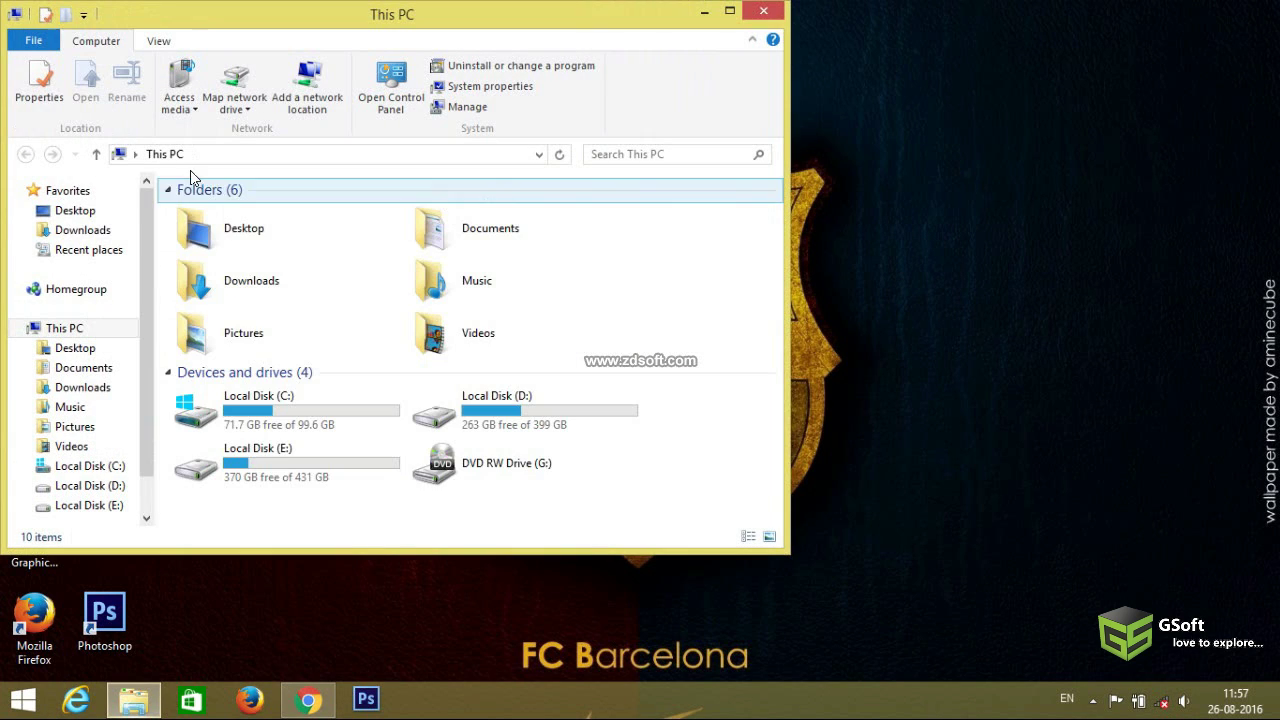
{"action": "left_click", "coordinate": [83, 230]}
{"action": "double_click", "coordinate": [609, 245]}
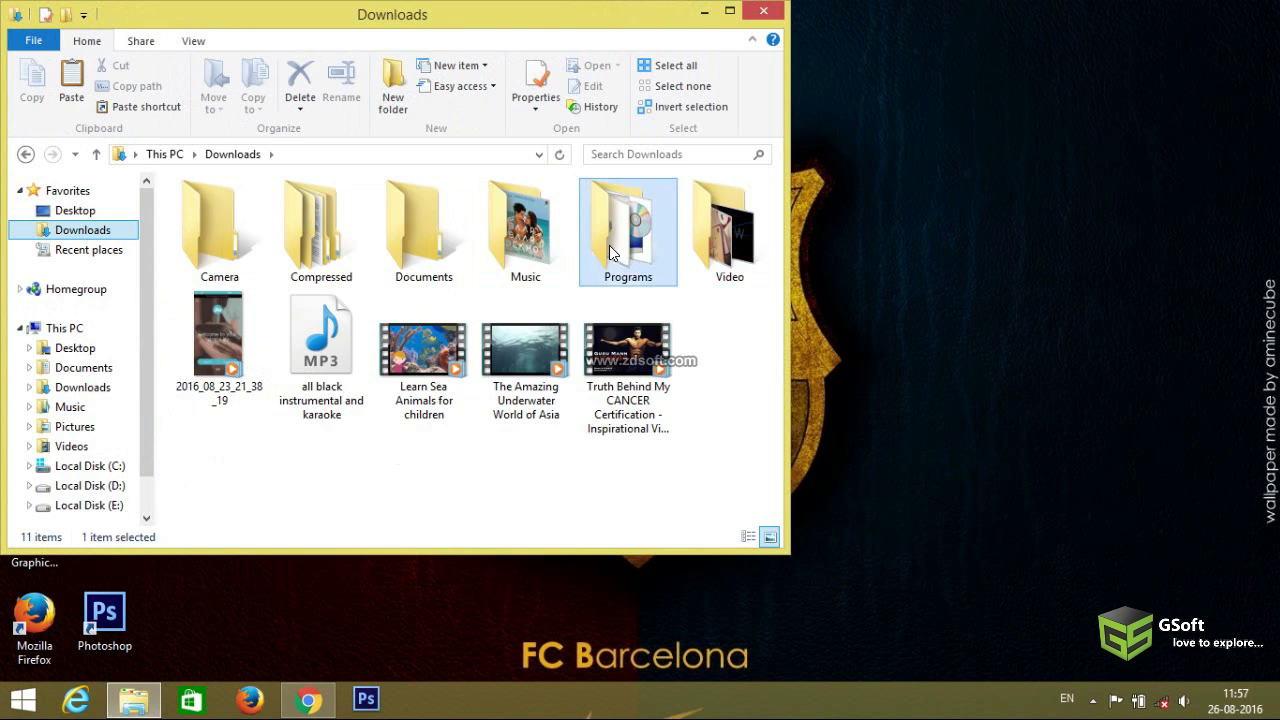
{"action": "left_click_drag", "start_coordinate": [431, 16], "coordinate": [907, 56]}
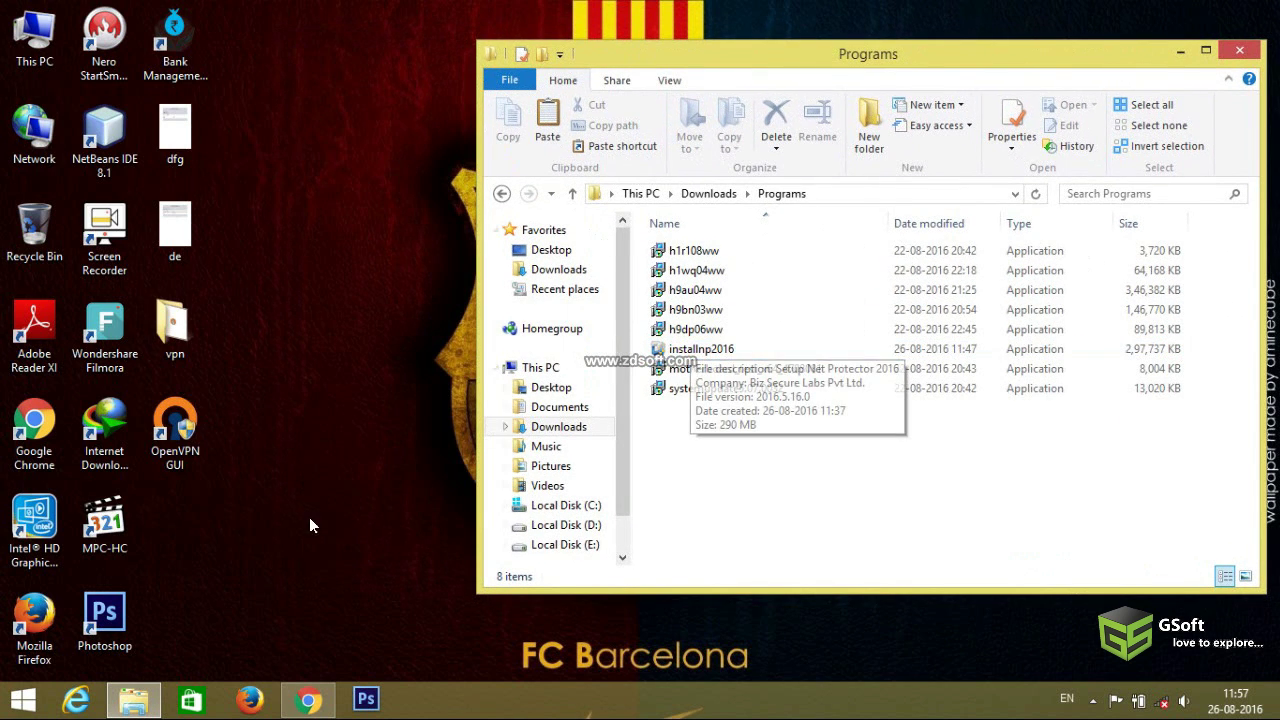
{"action": "left_click", "coordinate": [718, 355]}
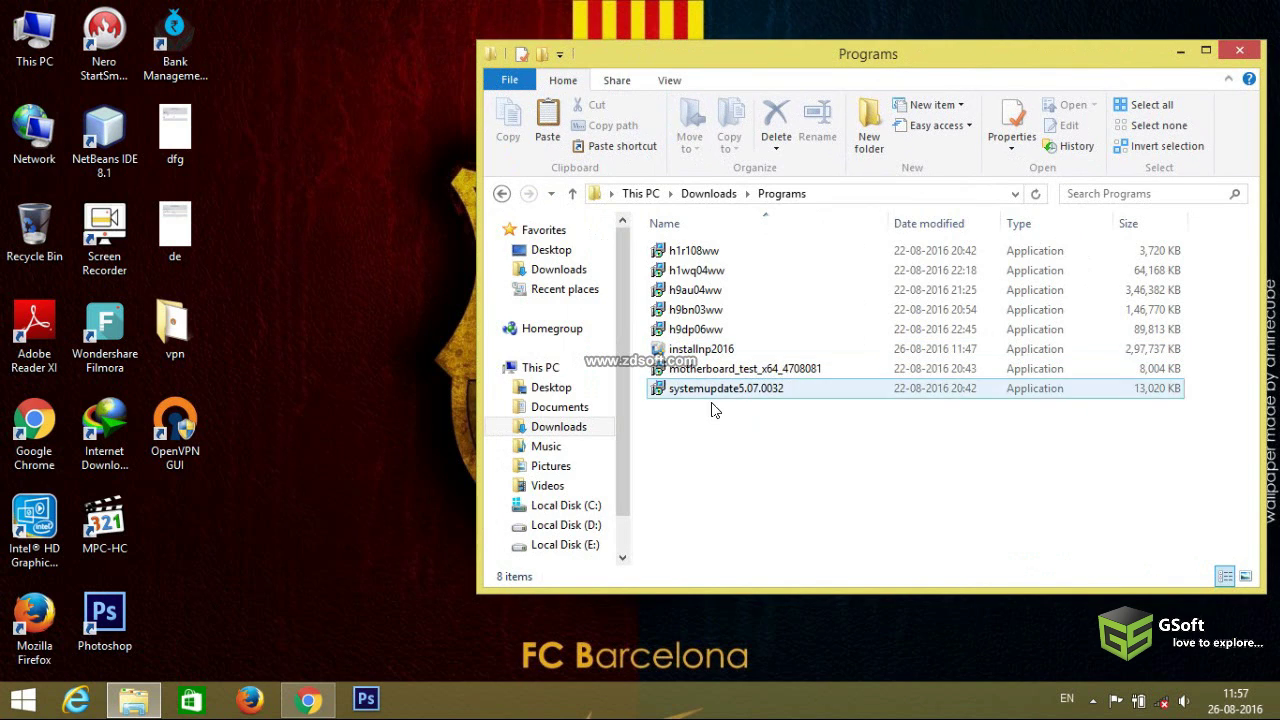
- Bring up the Net Protector download page in Chrome, then minimise Chrome
{"action": "left_click", "coordinate": [309, 700]}
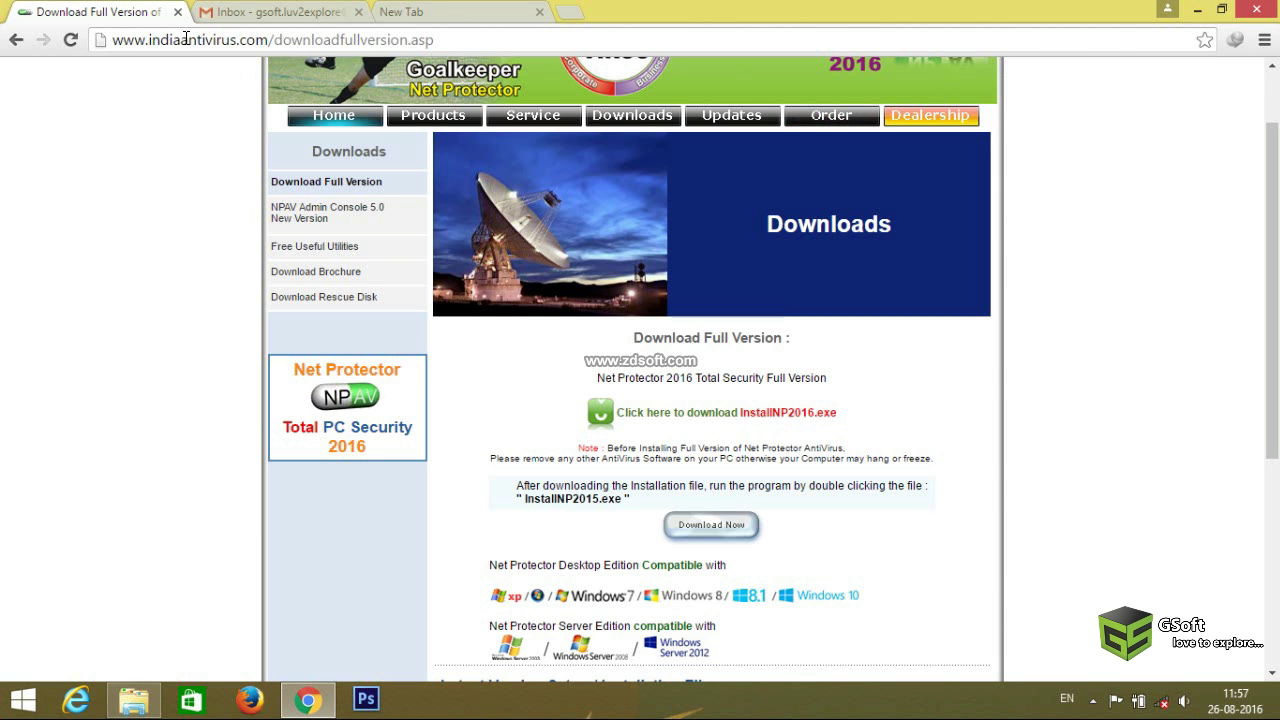
{"action": "left_click", "coordinate": [487, 37]}
{"action": "left_click", "coordinate": [492, 39]}
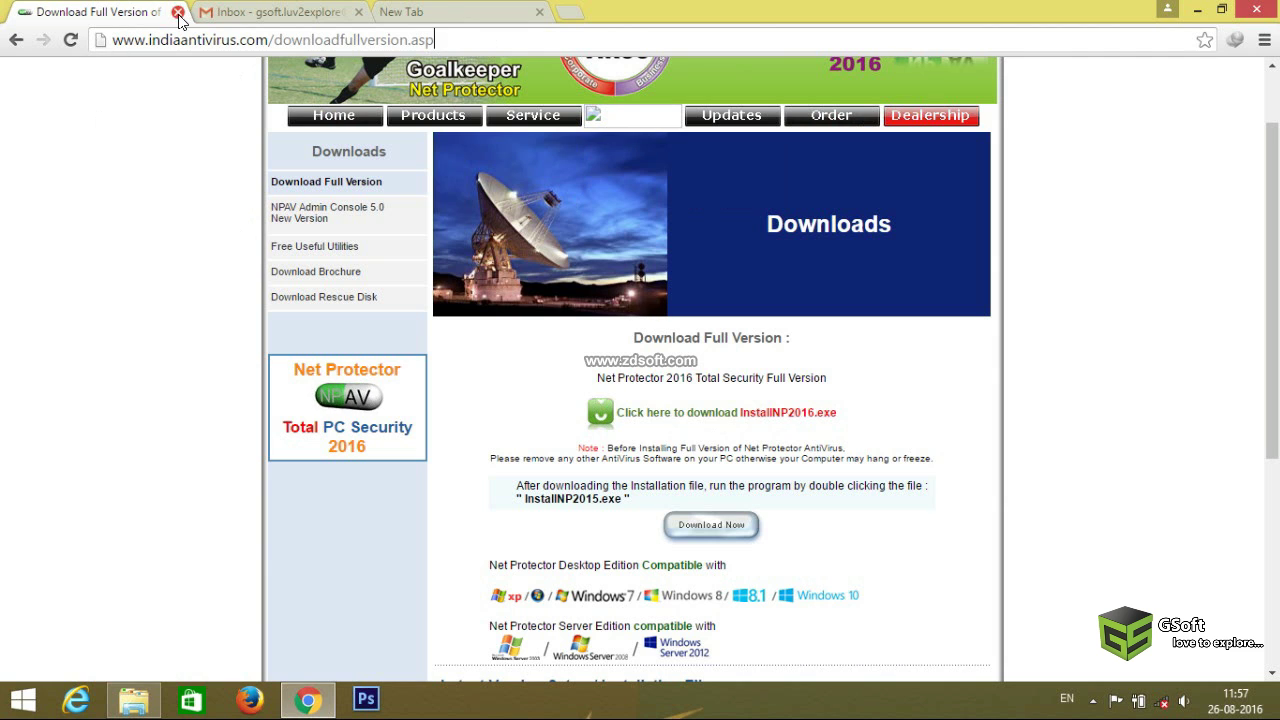
{"action": "left_click", "coordinate": [1197, 20]}
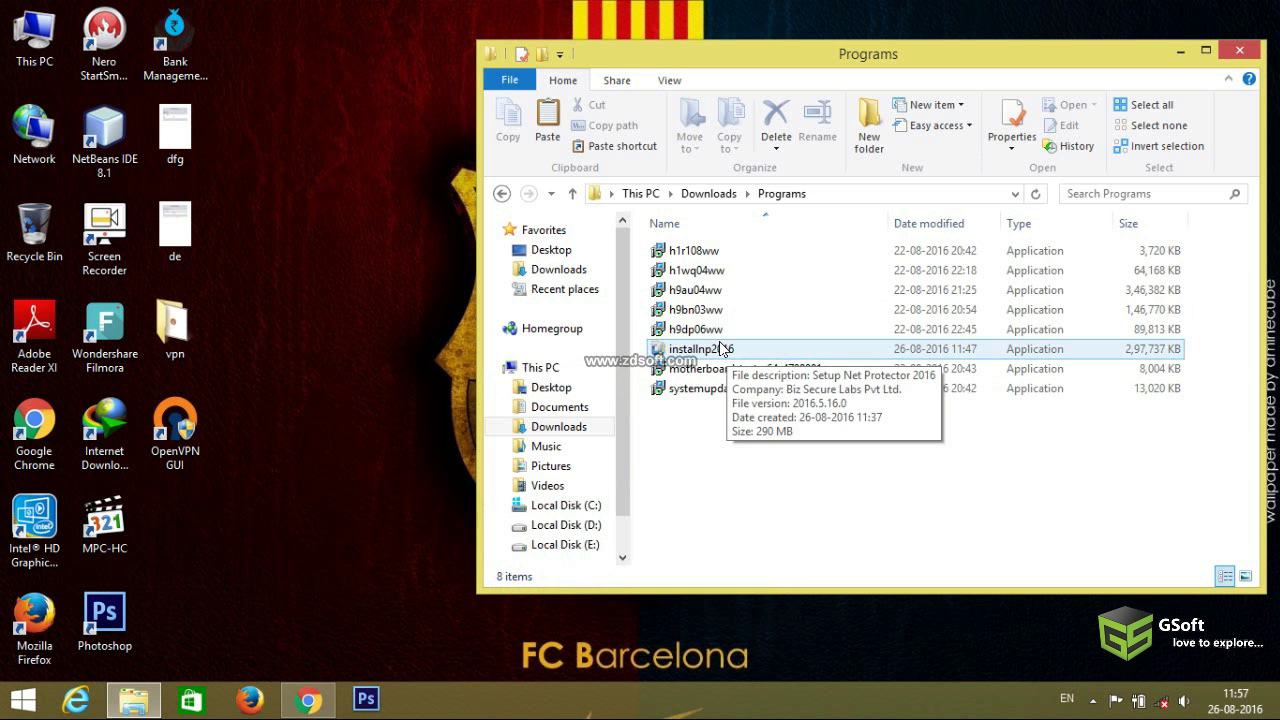
- Run installnp2016, accept the terms, keep the default folder, and install Net Protector
{"action": "double_click", "coordinate": [724, 355]}
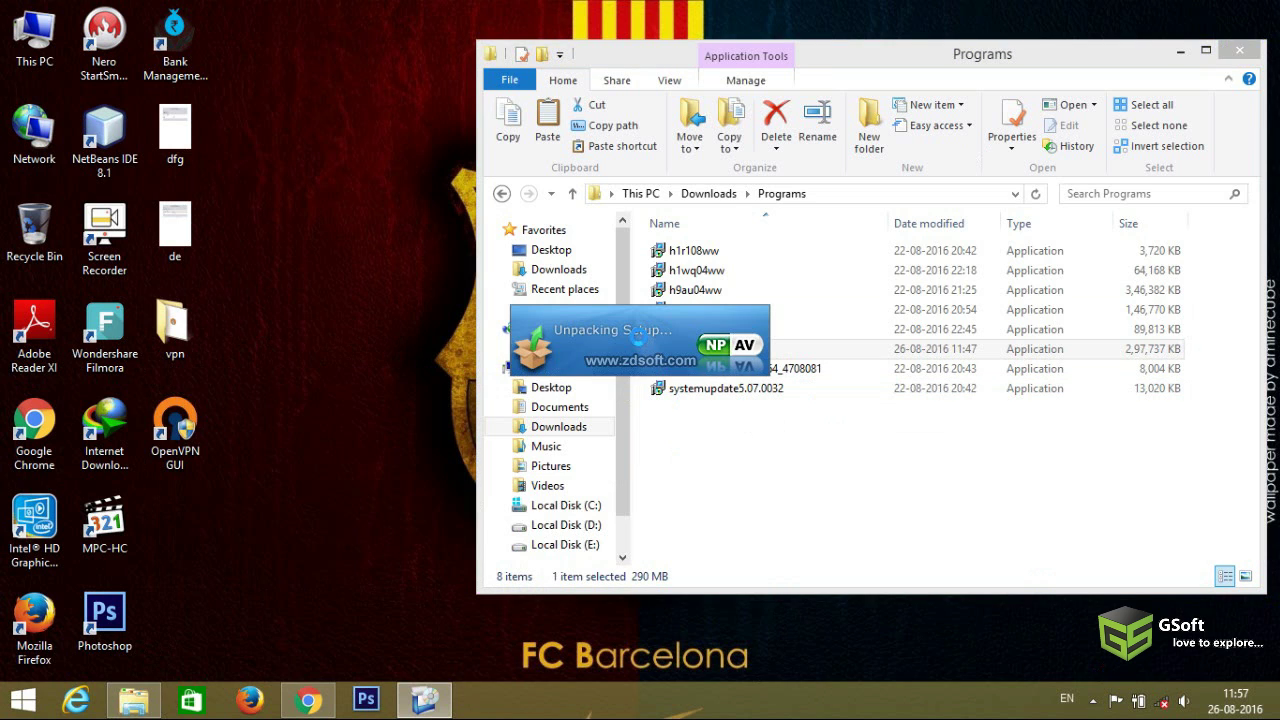
{"action": "left_click", "coordinate": [1238, 50]}
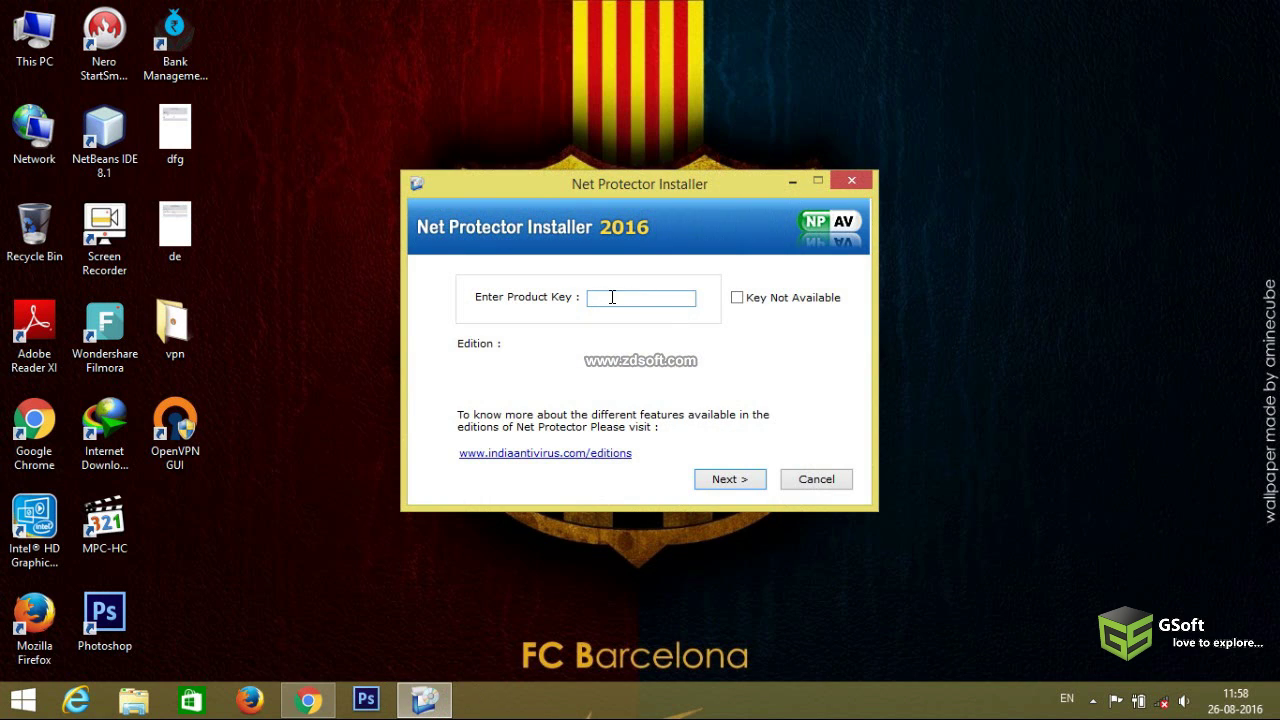
{"action": "left_click", "coordinate": [729, 478]}
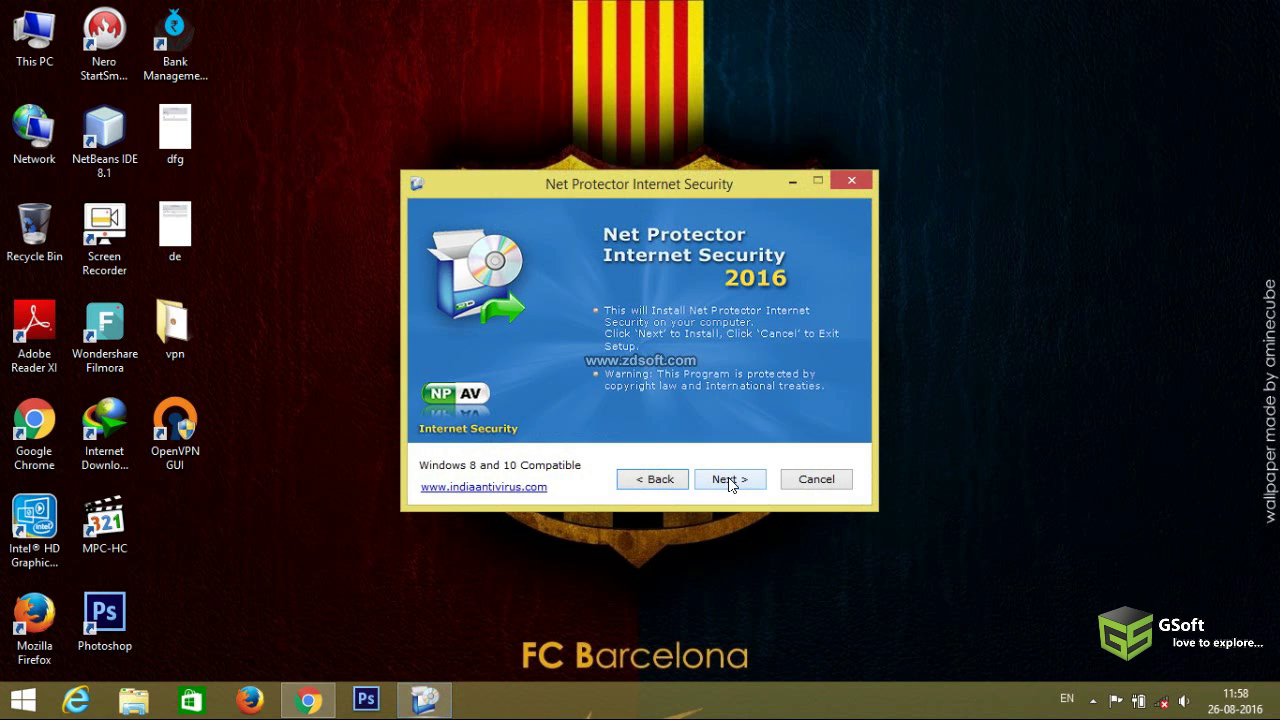
{"action": "left_click", "coordinate": [727, 477]}
{"action": "left_click", "coordinate": [537, 442]}
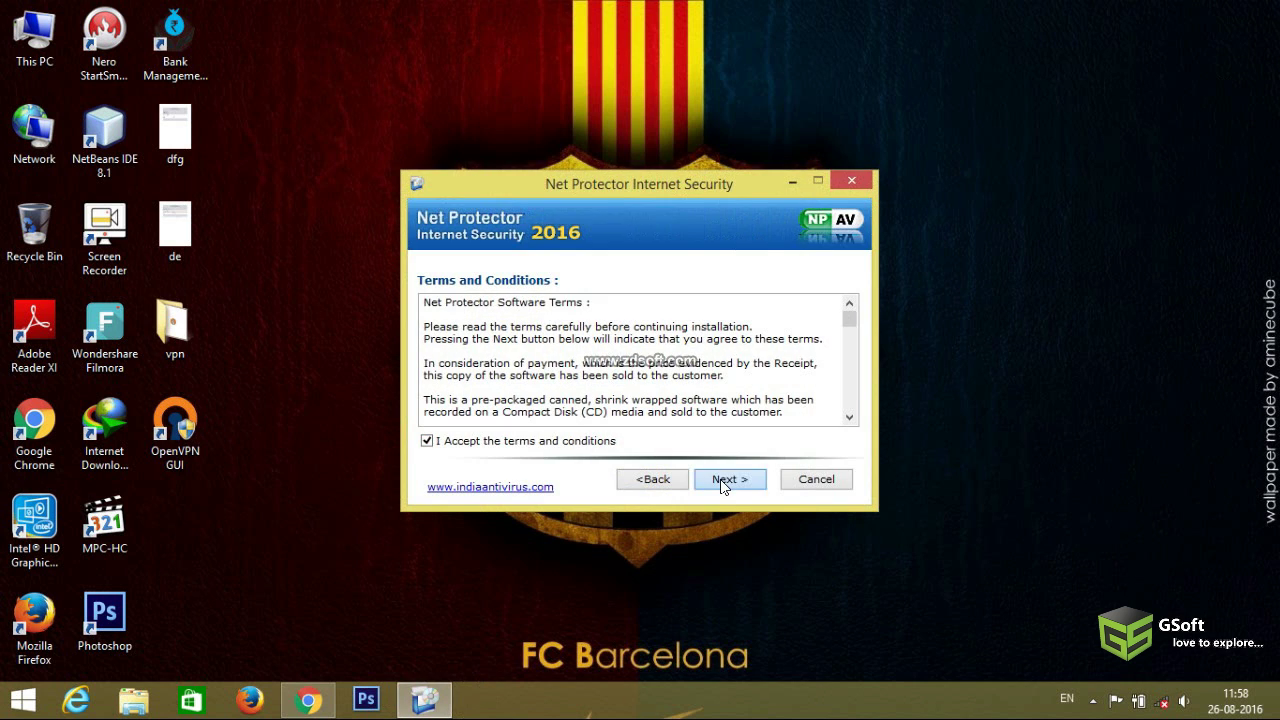
{"action": "left_click", "coordinate": [725, 479]}
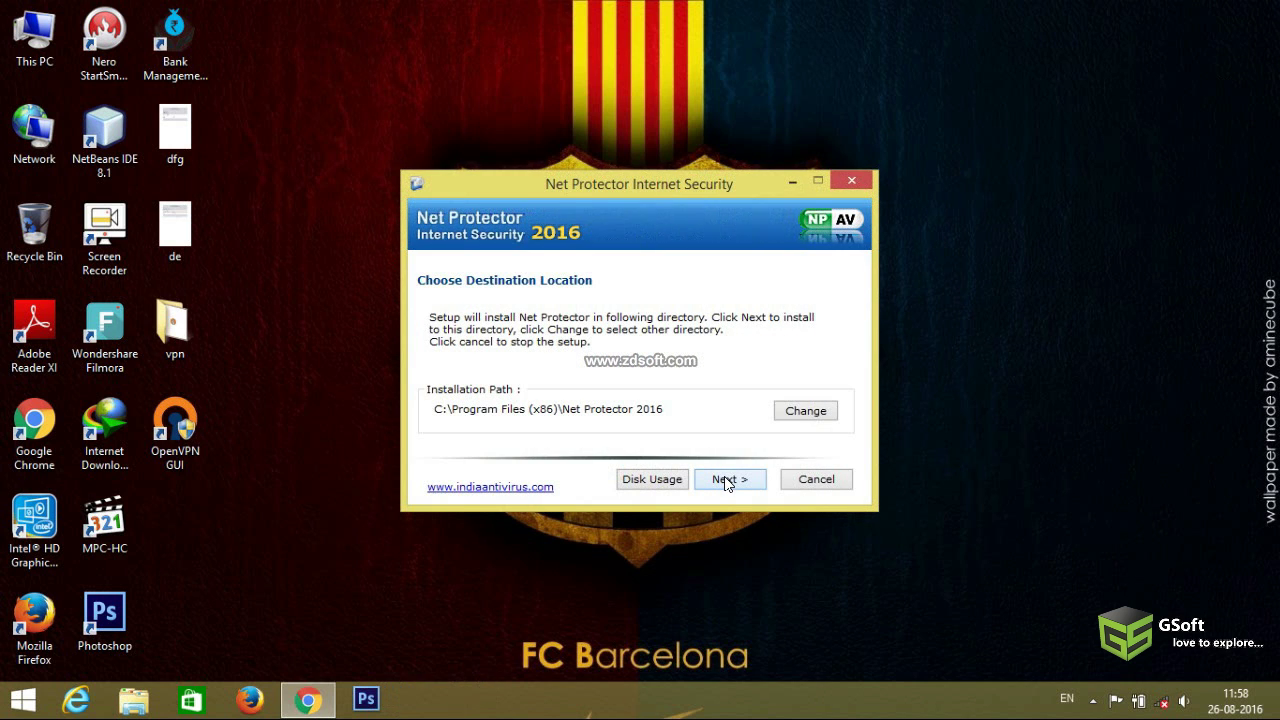
{"action": "left_click", "coordinate": [725, 478]}
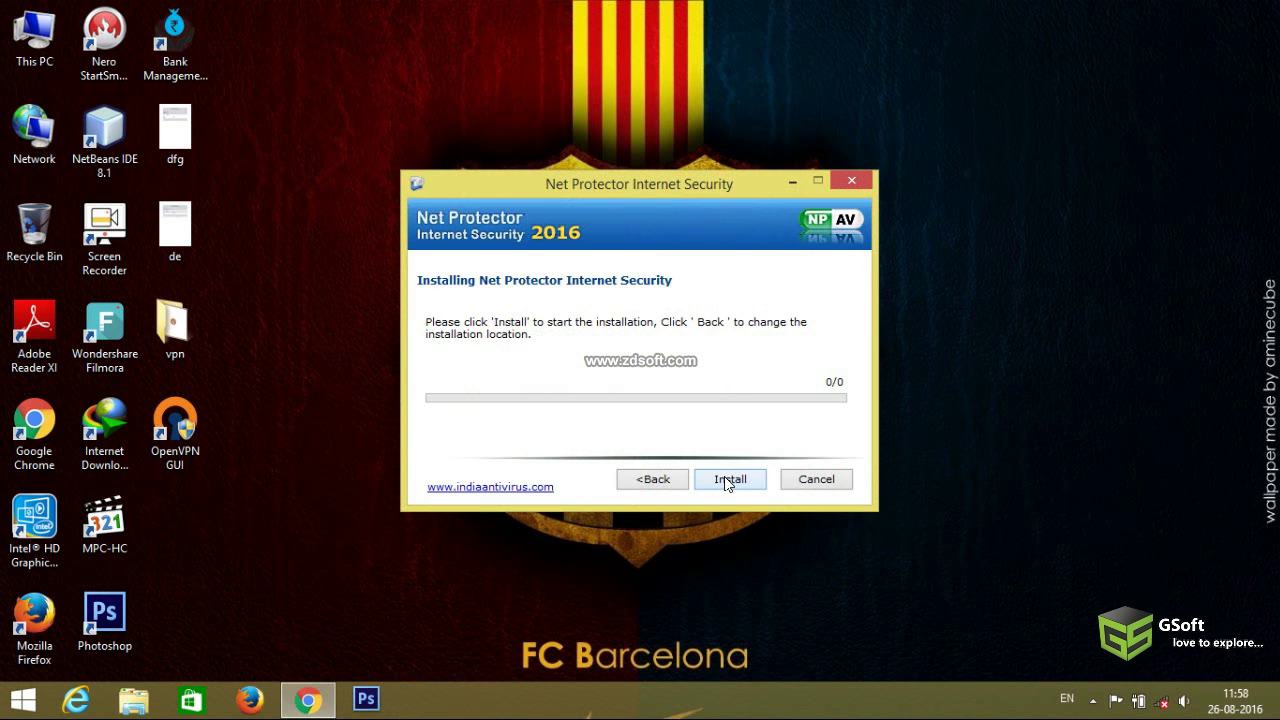
{"action": "left_click", "coordinate": [725, 478]}
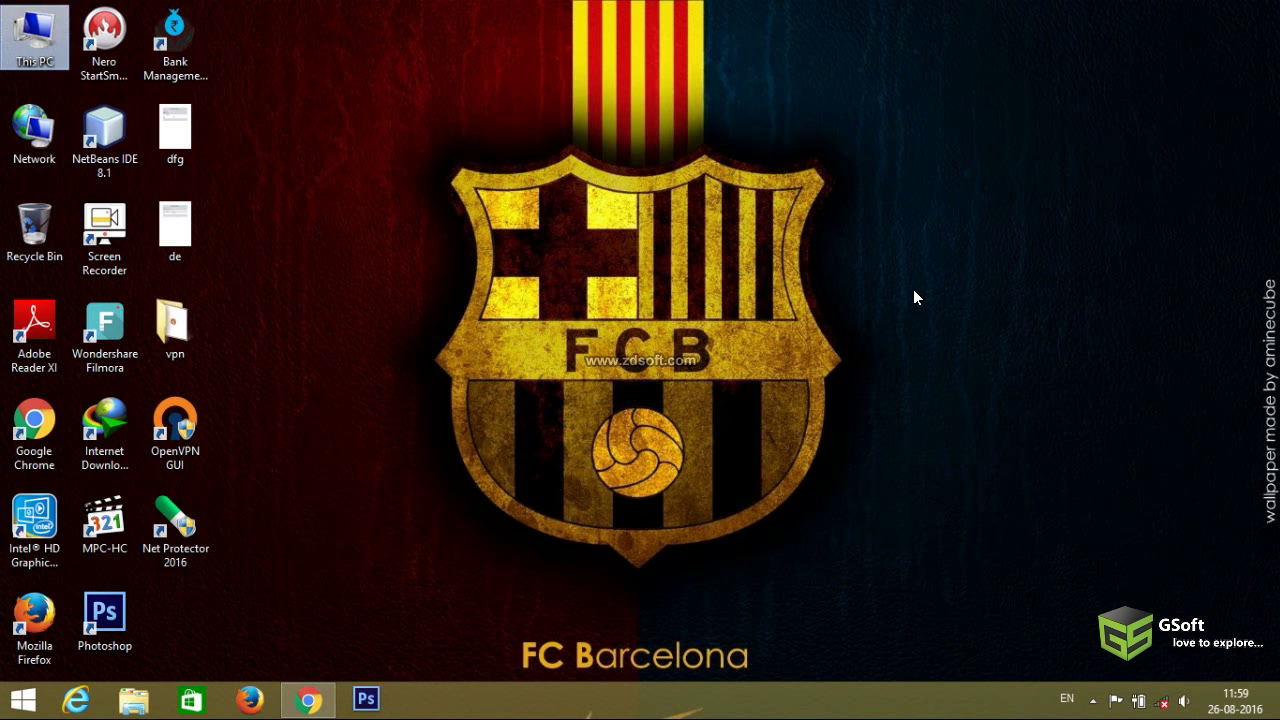
{"action": "right_click", "coordinate": [913, 289]}
{"action": "left_click", "coordinate": [950, 346]}
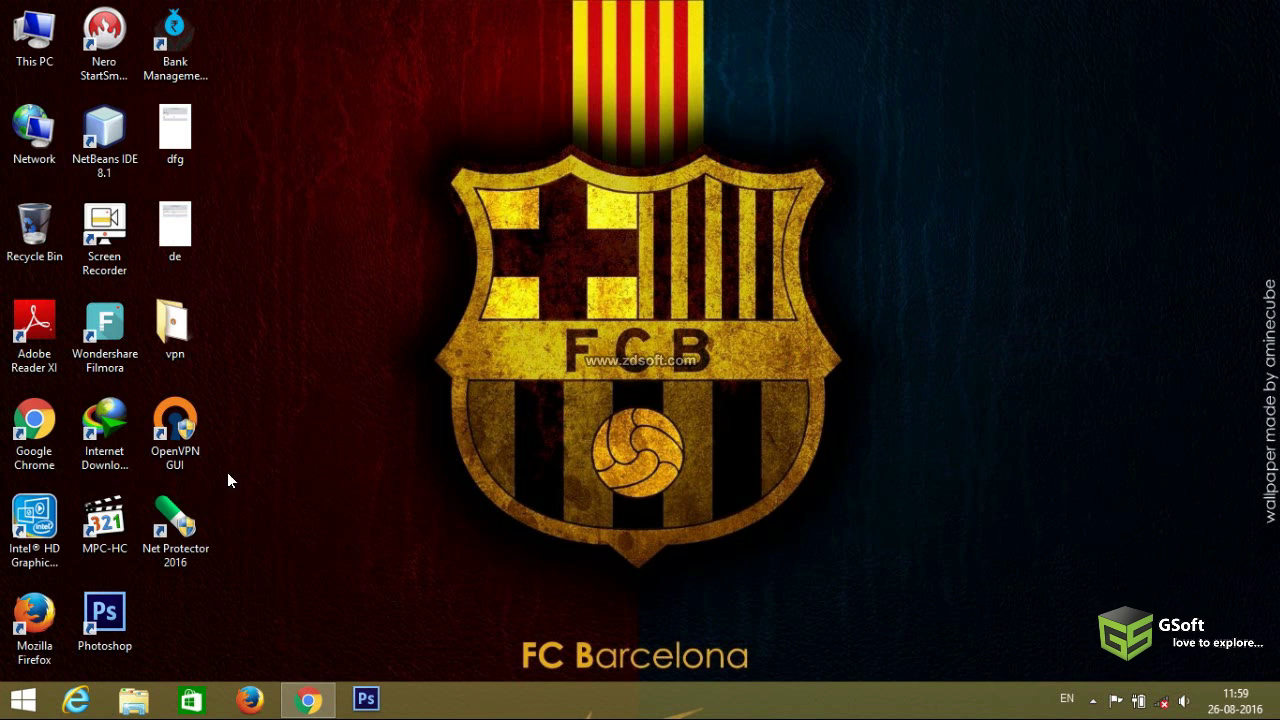
{"action": "mouse_move", "coordinate": [309, 699]}
{"action": "double_click", "coordinate": [181, 463]}
{"action": "right_click", "coordinate": [261, 333]}
{"action": "left_click", "coordinate": [301, 389]}
{"action": "right_click", "coordinate": [415, 300]}
- Dismiss the server connection error and close the Net Protector updates window
{"action": "left_click", "coordinate": [444, 345]}
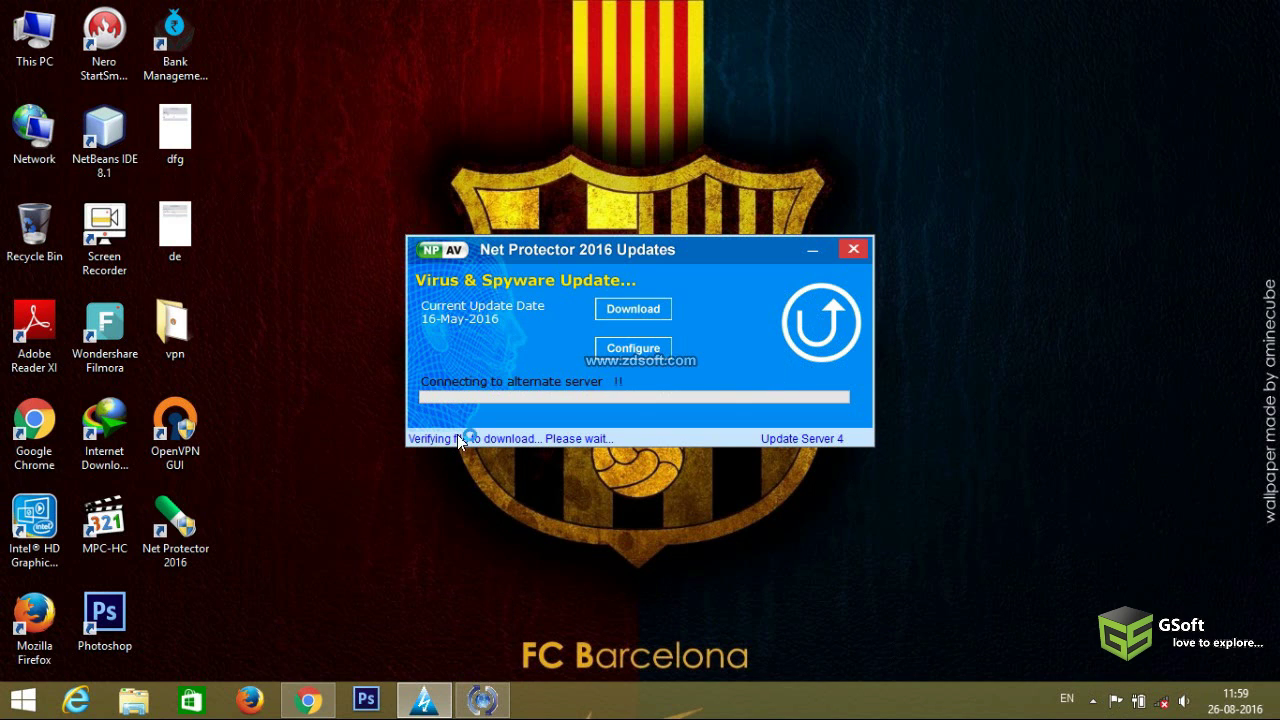
{"action": "left_click_drag", "start_coordinate": [700, 289], "coordinate": [647, 298]}
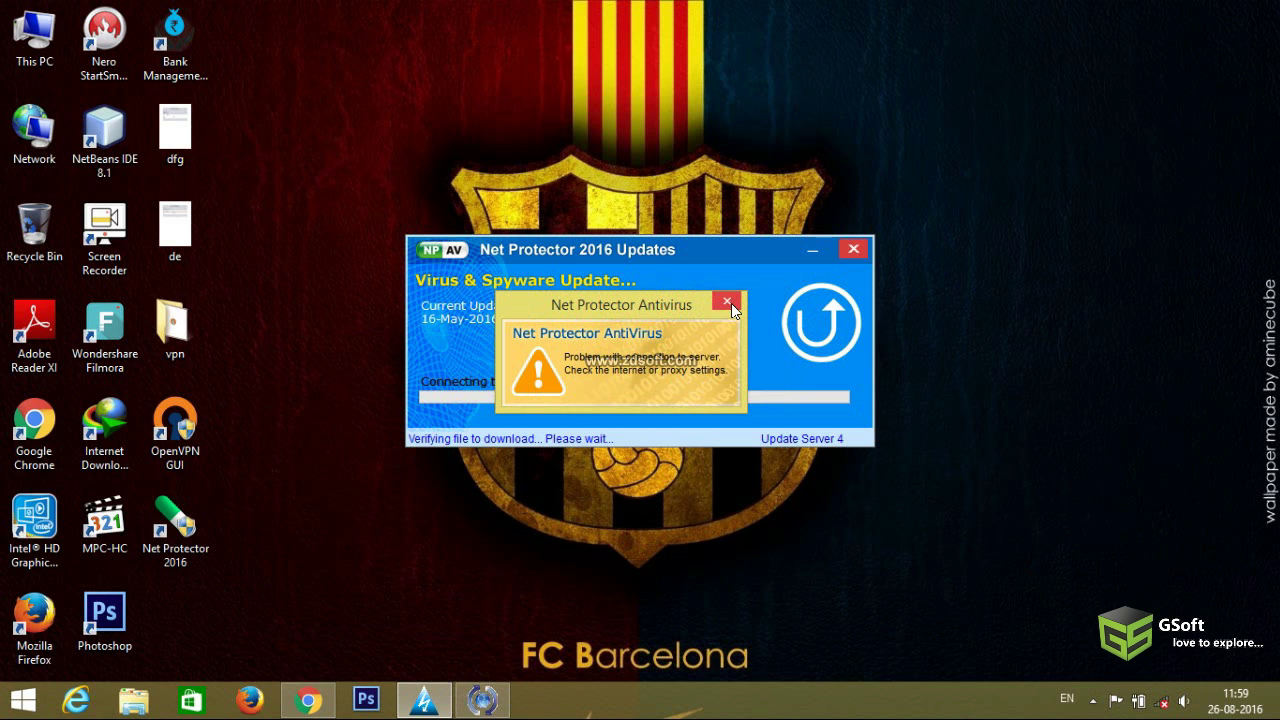
{"action": "left_click", "coordinate": [727, 301]}
{"action": "left_click", "coordinate": [853, 249]}
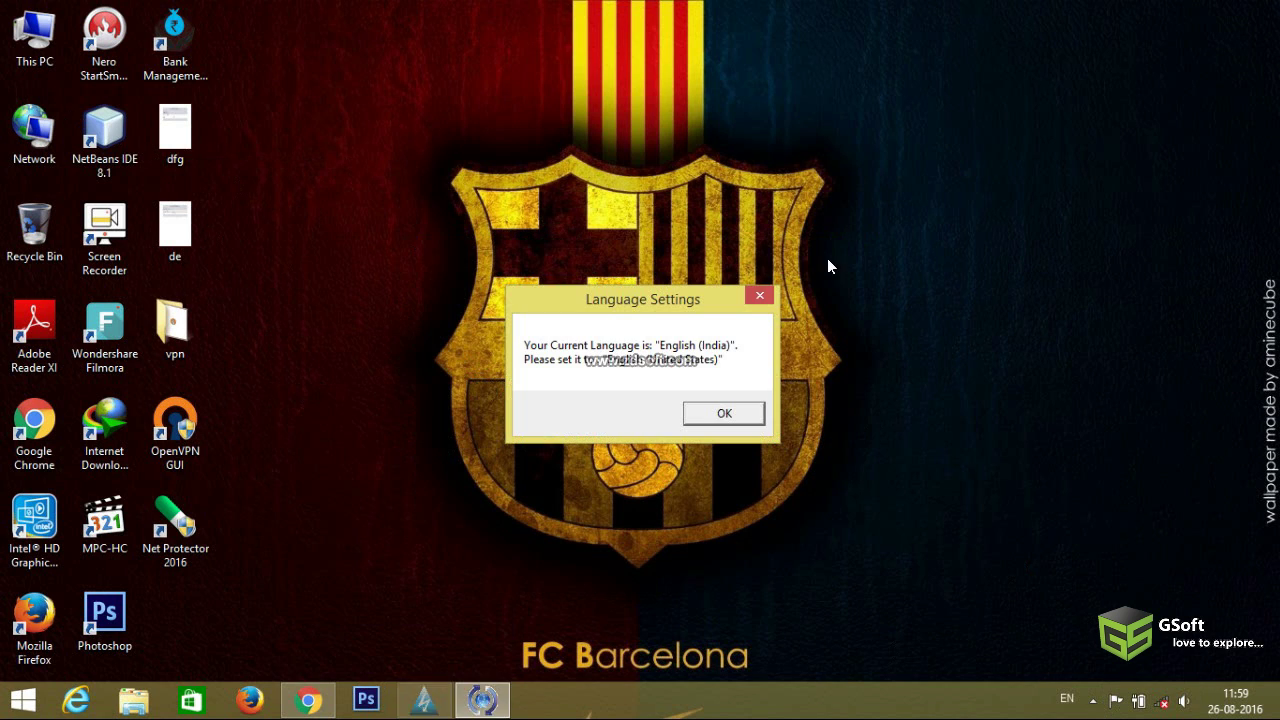
- Accept the language notice, the dd/MM/yyyy date format change, and the time format prompt
{"action": "left_click", "coordinate": [722, 413]}
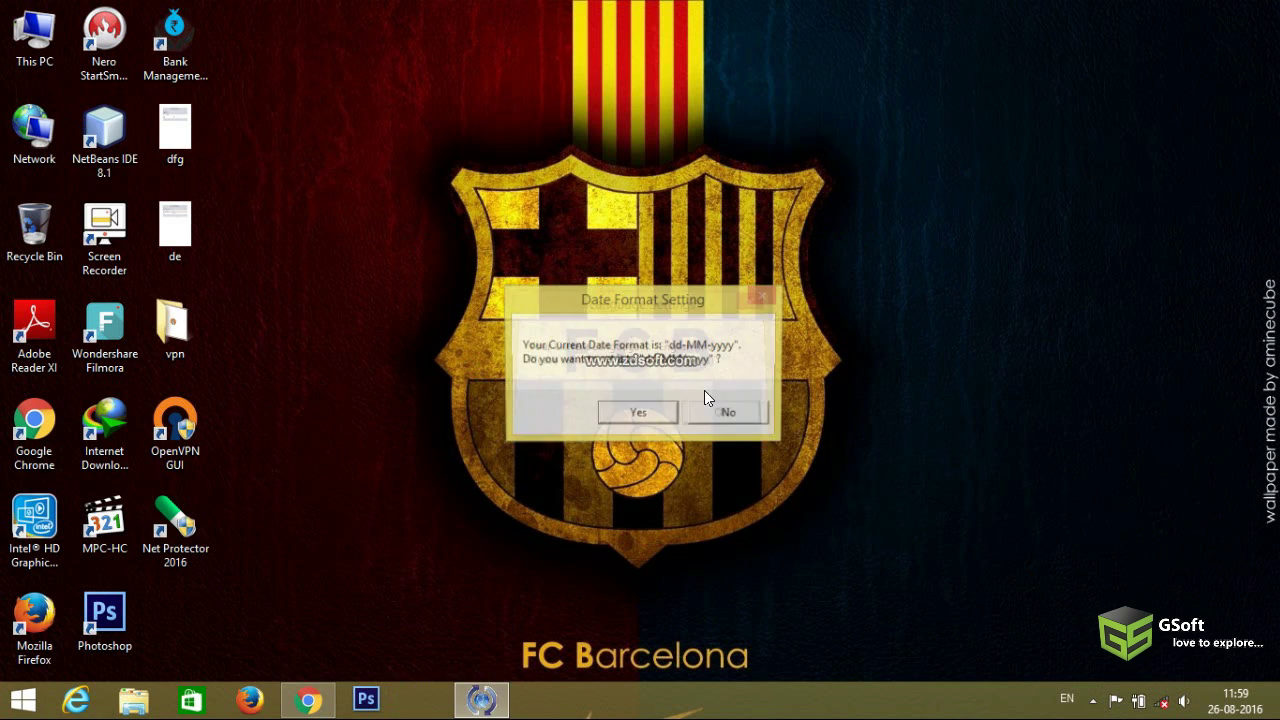
{"action": "left_click", "coordinate": [657, 414]}
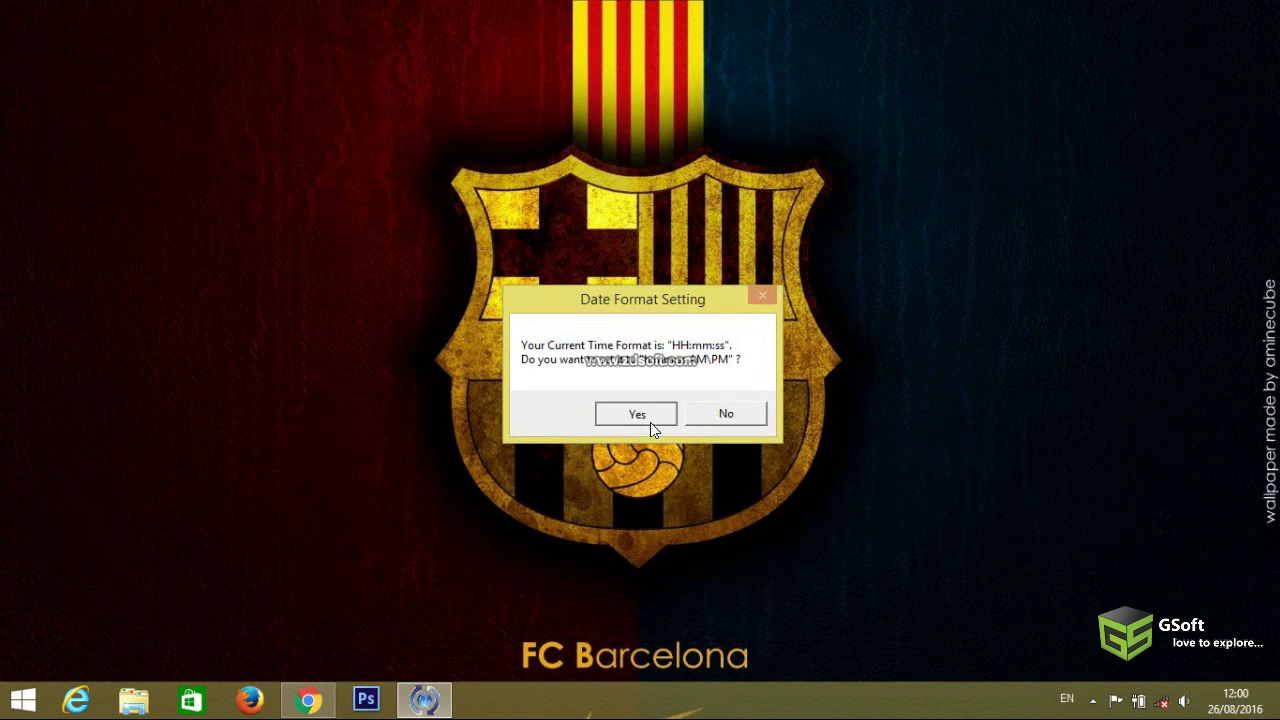
{"action": "left_click", "coordinate": [650, 422]}
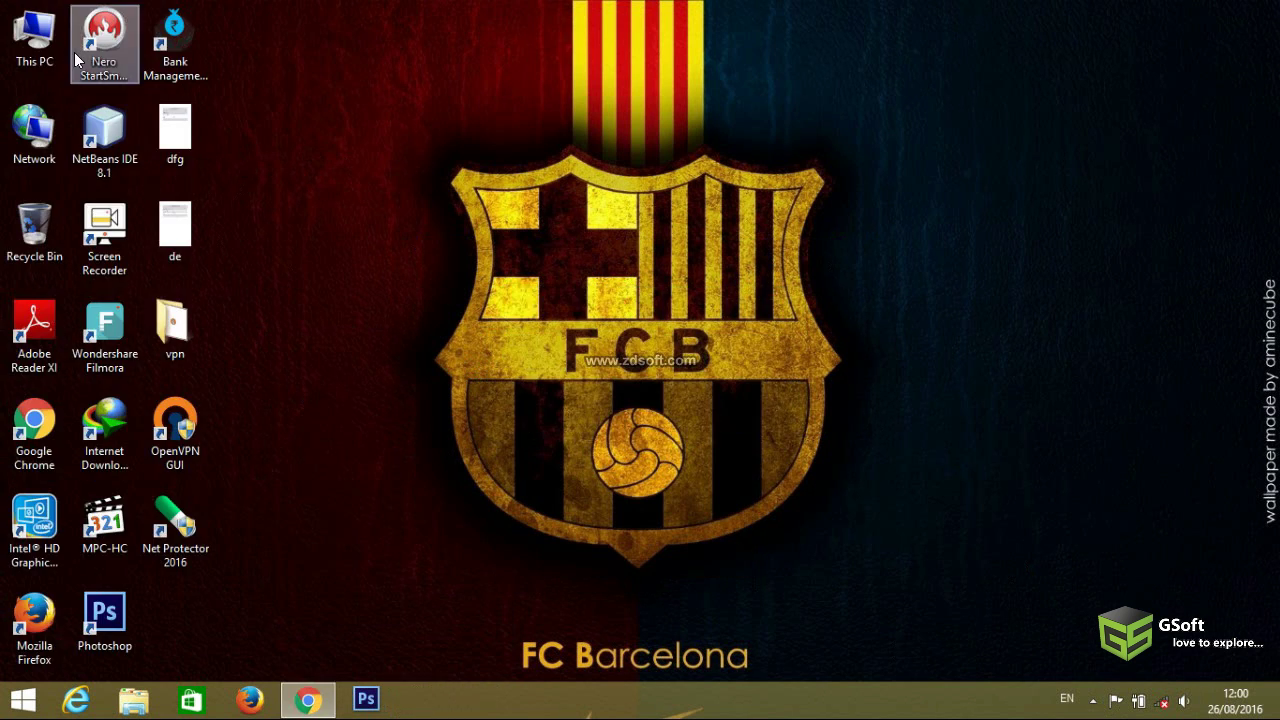
- Open the Network and Sharing Center from the Network icon, then its adapter list
{"action": "right_click", "coordinate": [40, 140]}
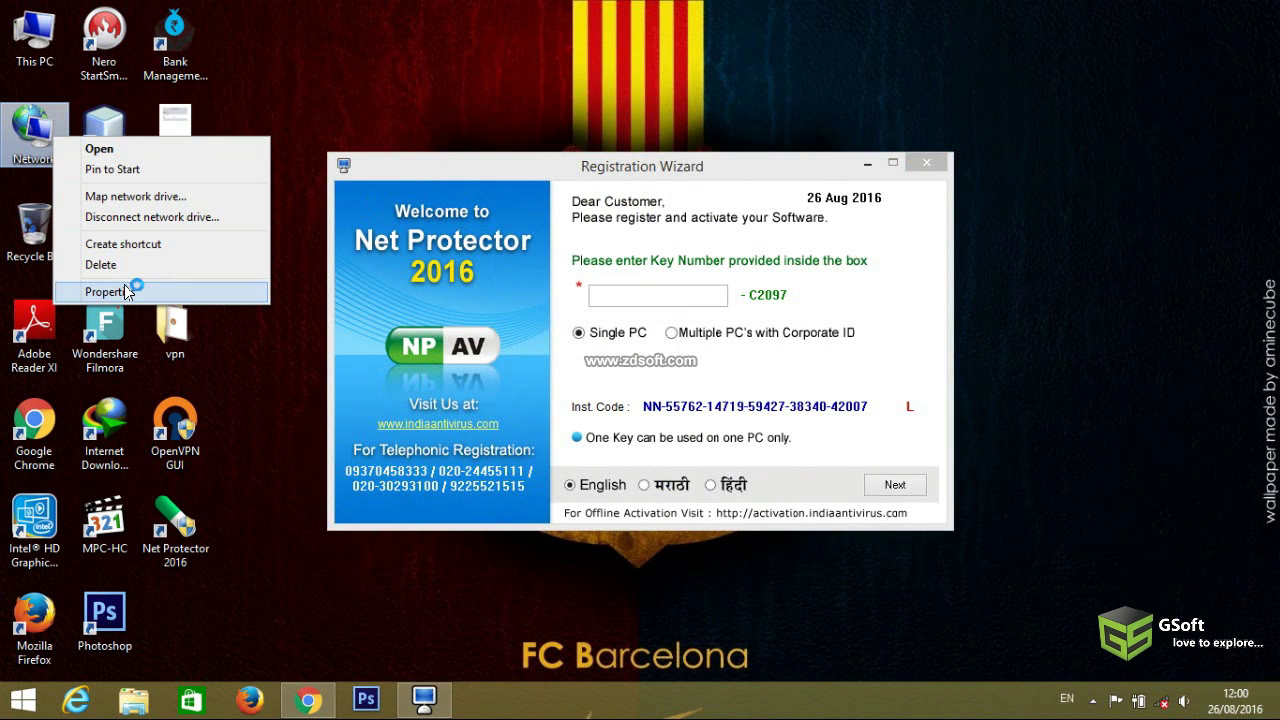
{"action": "left_click", "coordinate": [148, 292]}
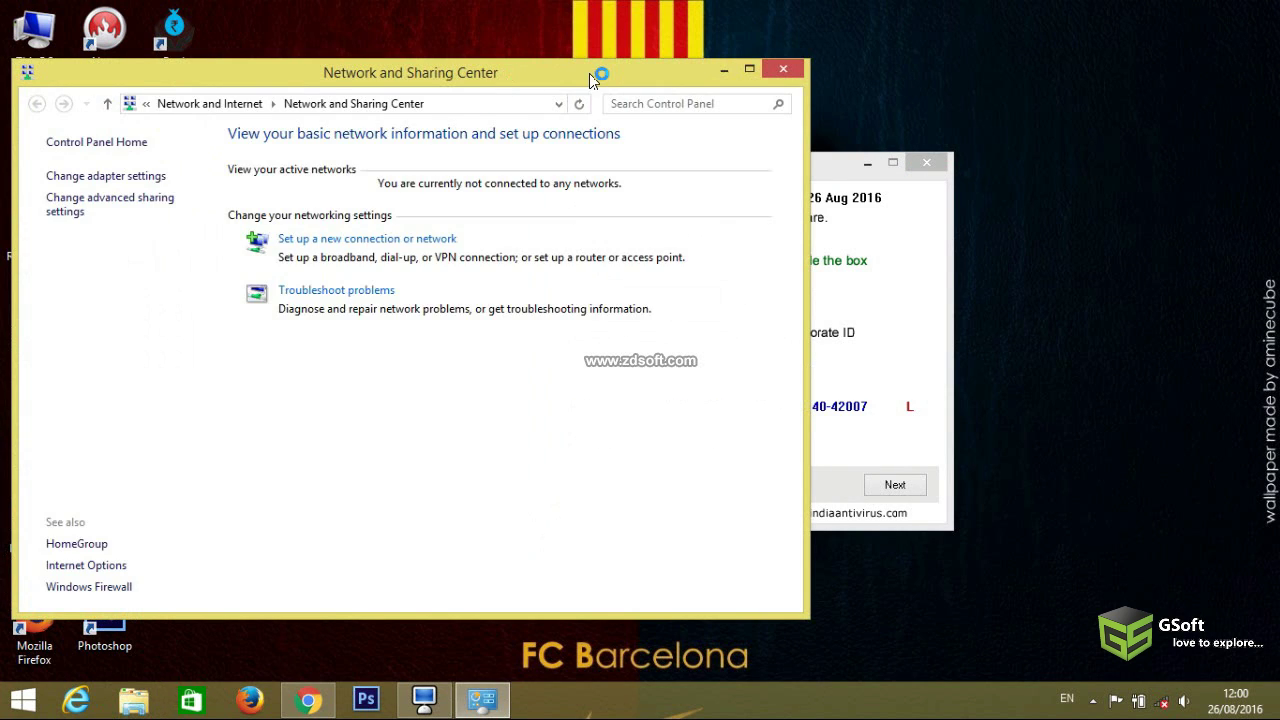
{"action": "left_click_drag", "start_coordinate": [589, 73], "coordinate": [917, 73]}
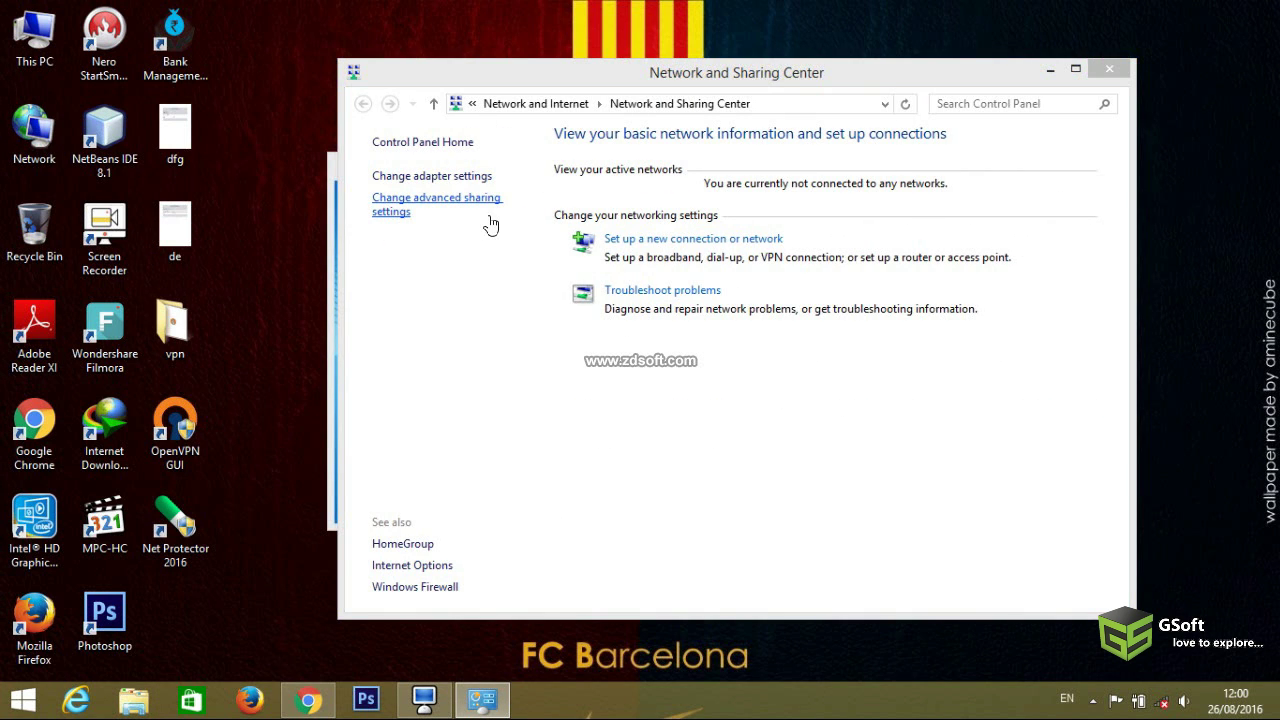
{"action": "left_click", "coordinate": [448, 175]}
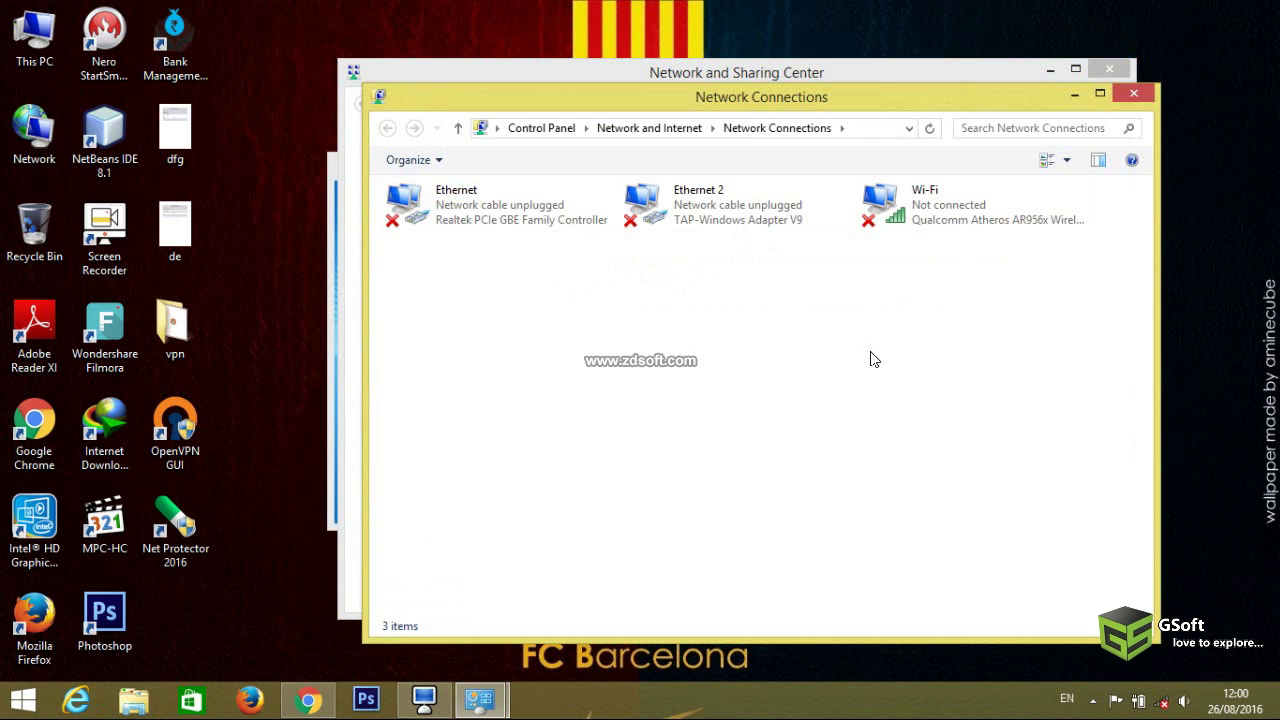
{"action": "left_click", "coordinate": [445, 222]}
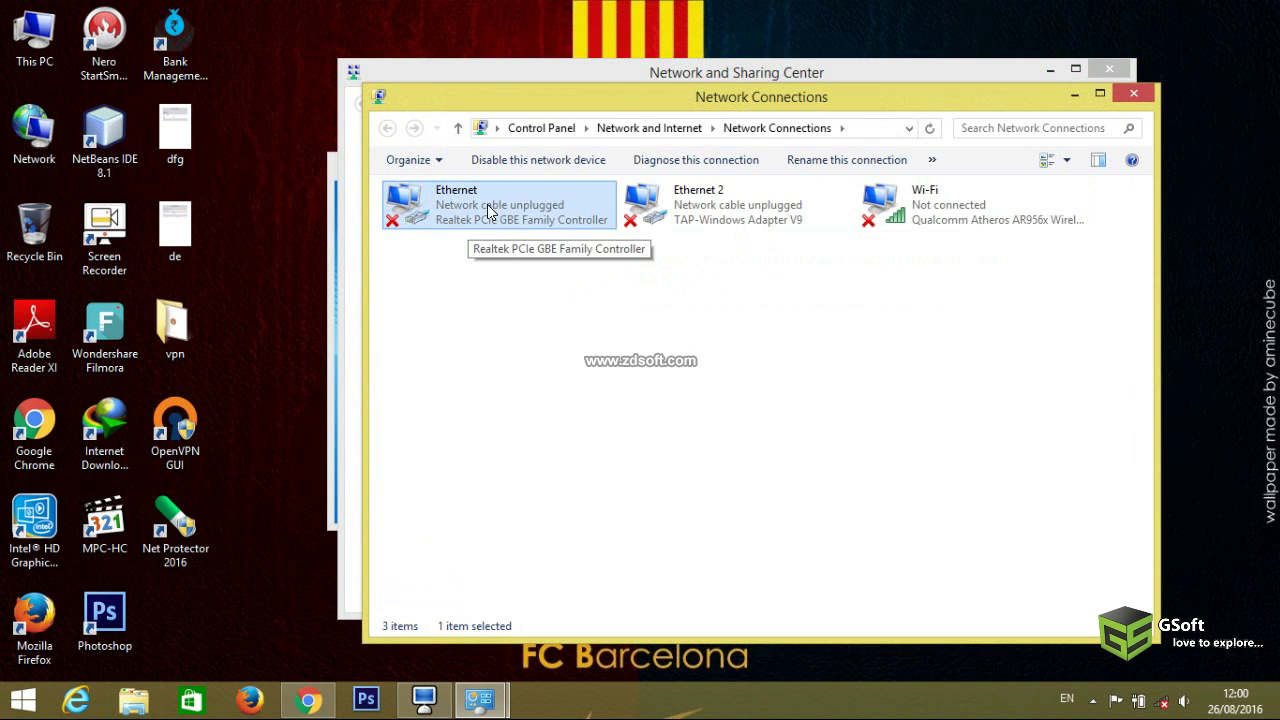
{"action": "left_click", "coordinate": [925, 214]}
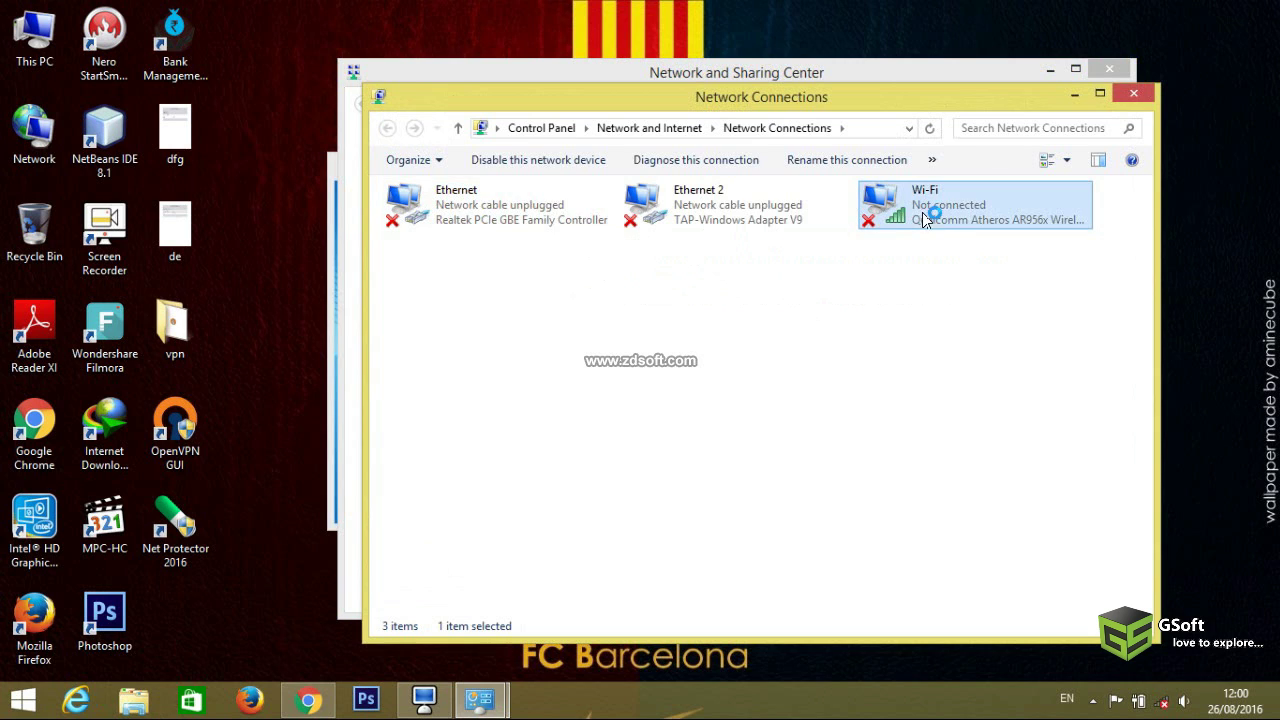
{"action": "left_click", "coordinate": [752, 327]}
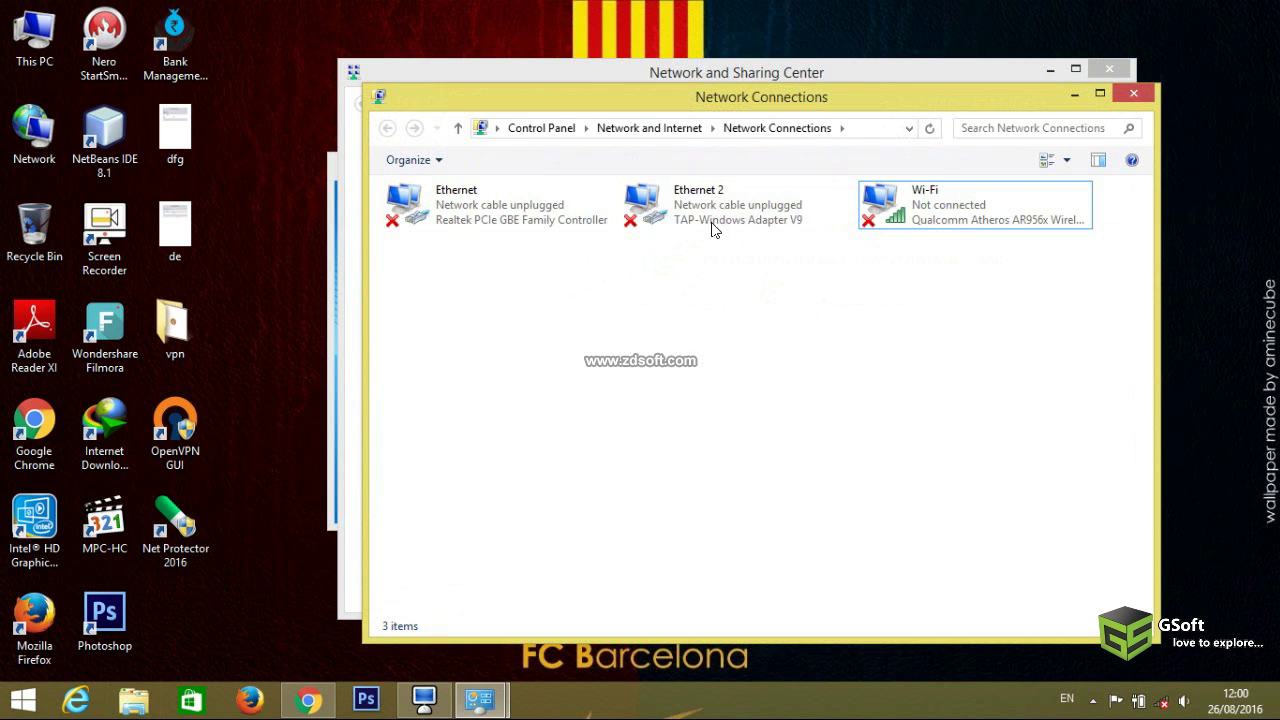
- Select the Ethernet 2 TAP-Windows adapter and bring up its context menu
{"action": "left_click", "coordinate": [195, 437]}
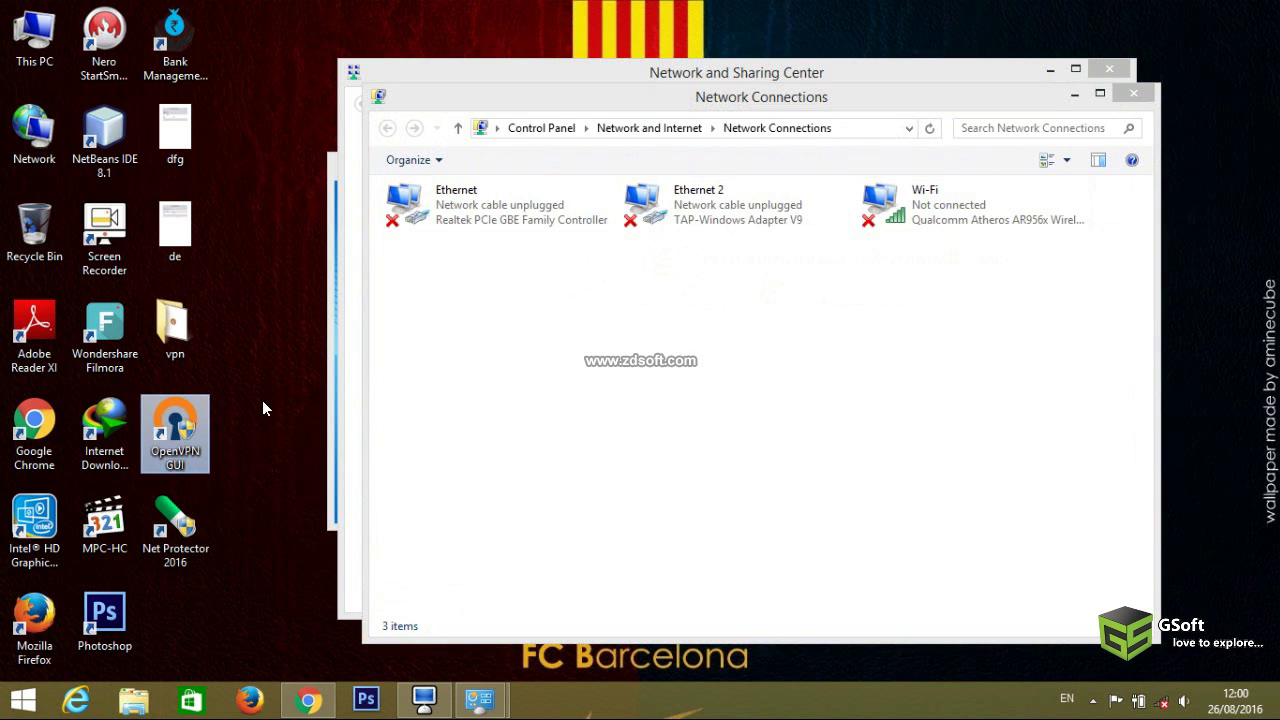
{"action": "right_click", "coordinate": [267, 312]}
{"action": "left_click", "coordinate": [309, 366]}
{"action": "left_click", "coordinate": [703, 240]}
{"action": "left_click", "coordinate": [703, 213]}
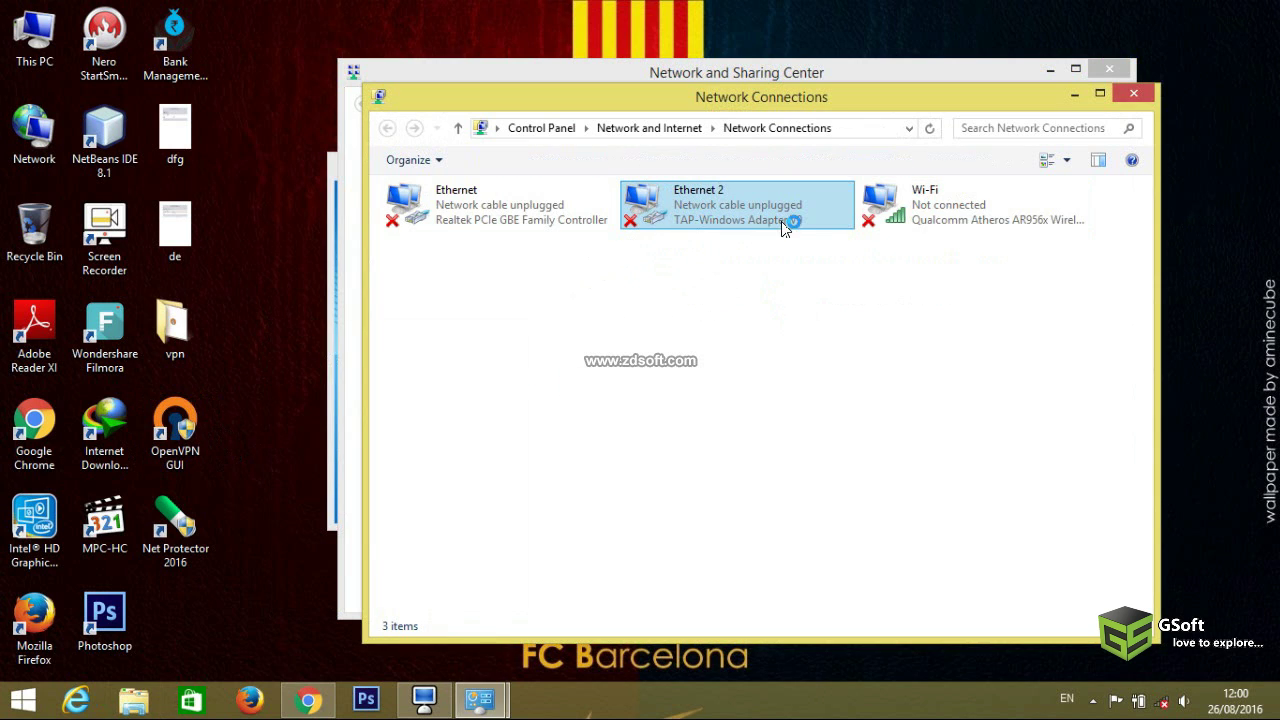
{"action": "left_click", "coordinate": [700, 208]}
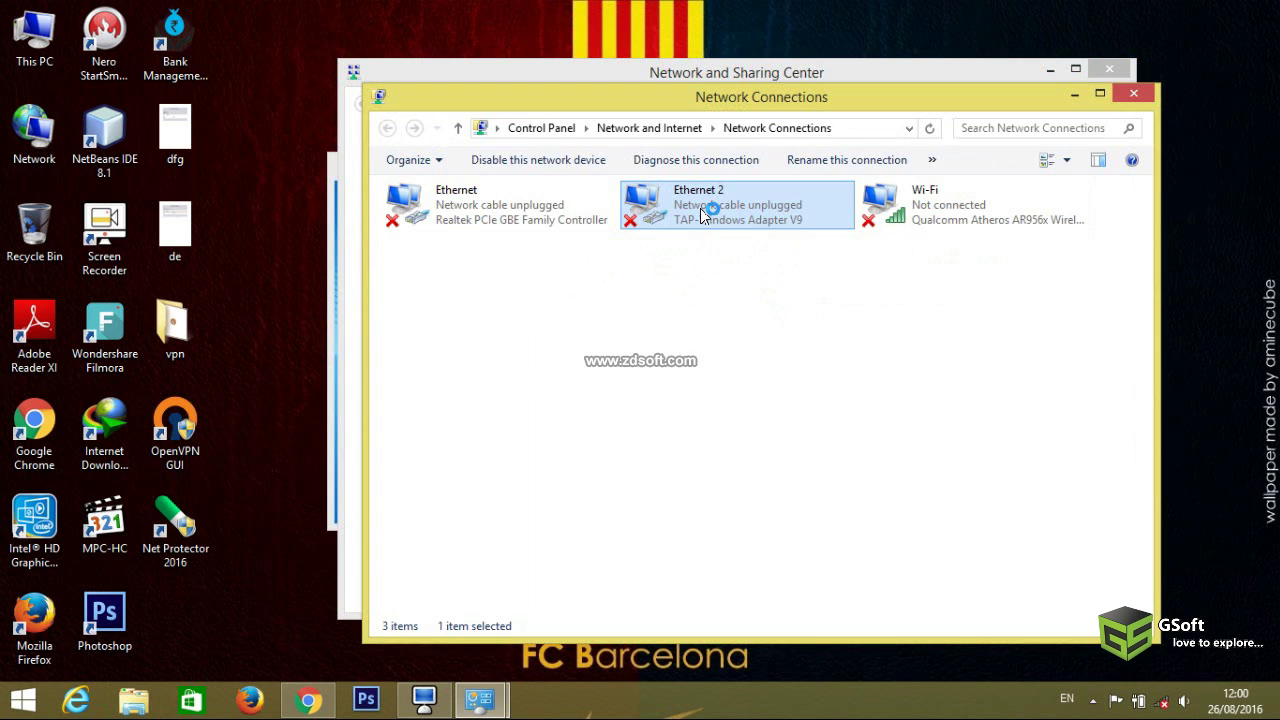
{"action": "right_click", "coordinate": [700, 208]}
- Enter a custom MAC Address on the TAP-Windows Adapter V9's Advanced tab and apply it
{"action": "left_click", "coordinate": [745, 383]}
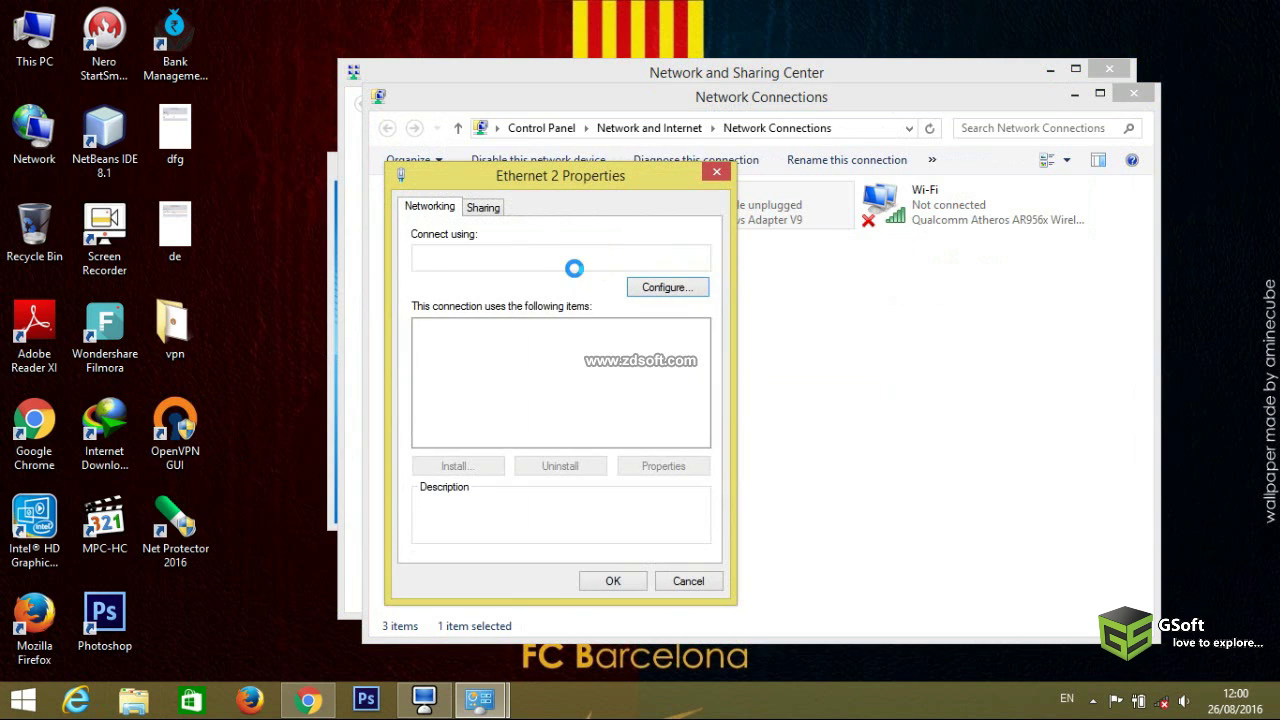
{"action": "left_click", "coordinate": [660, 287]}
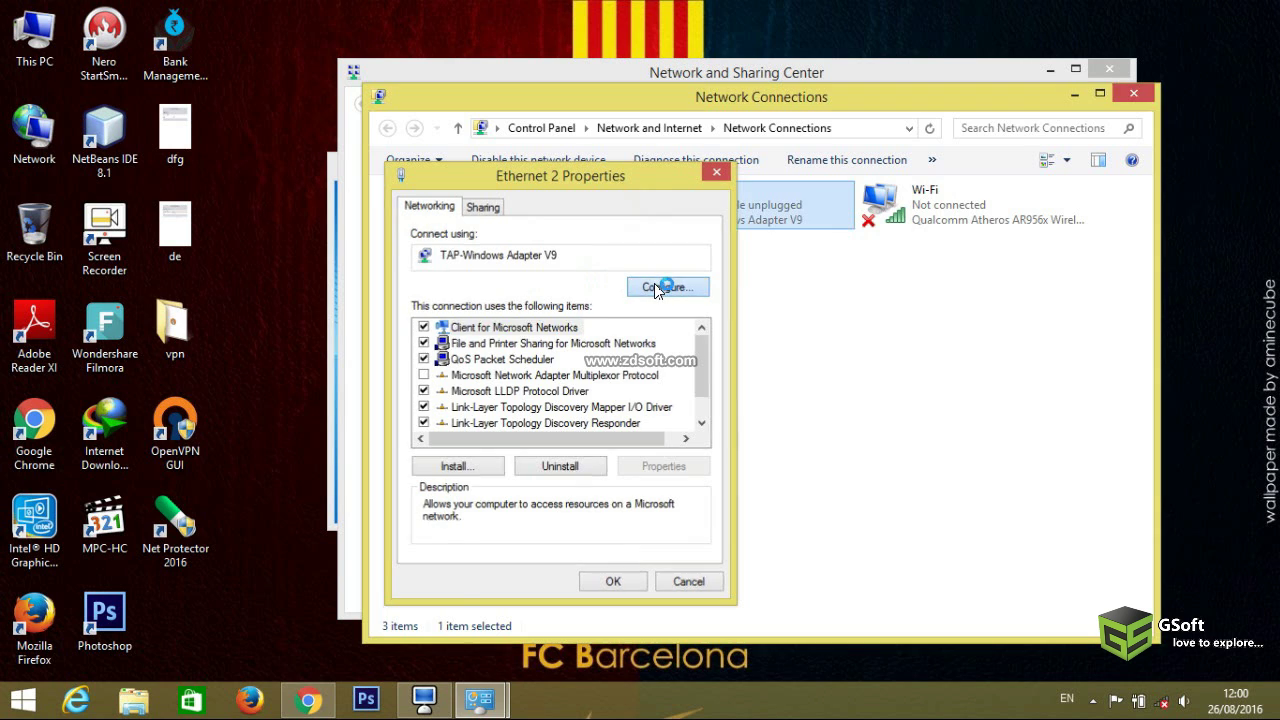
{"action": "left_click", "coordinate": [168, 119]}
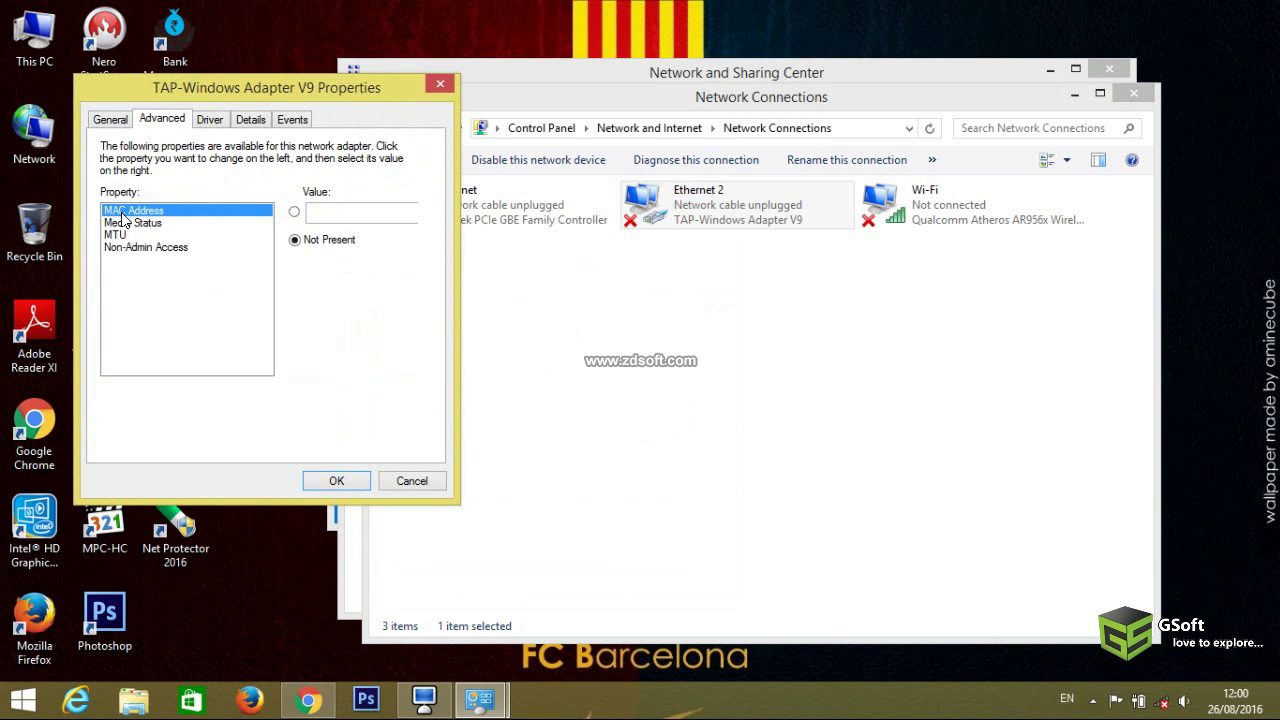
{"action": "left_click", "coordinate": [294, 211]}
{"action": "left_click", "coordinate": [358, 214]}
{"action": "type", "text": "a"}
{"action": "type", "text": "a"}
{"action": "type", "text": "0"}
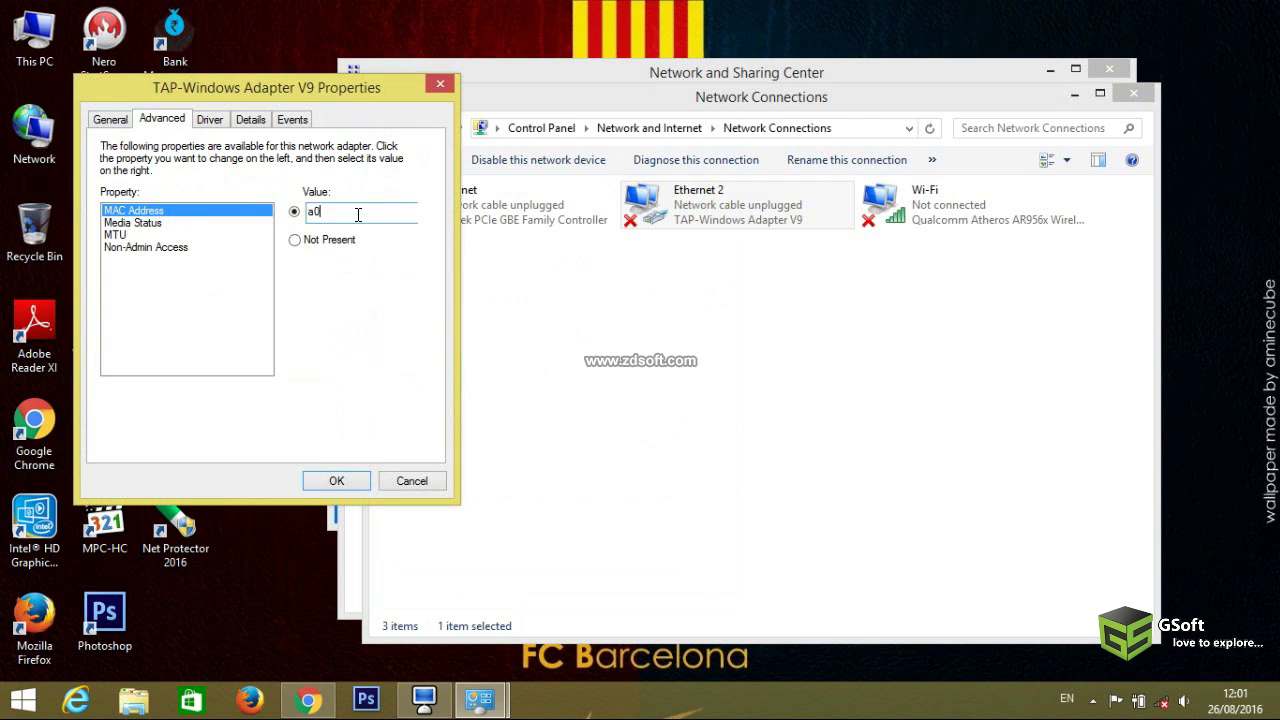
{"action": "type", "text": "-2c"}
{"action": "type", "text": "-"}
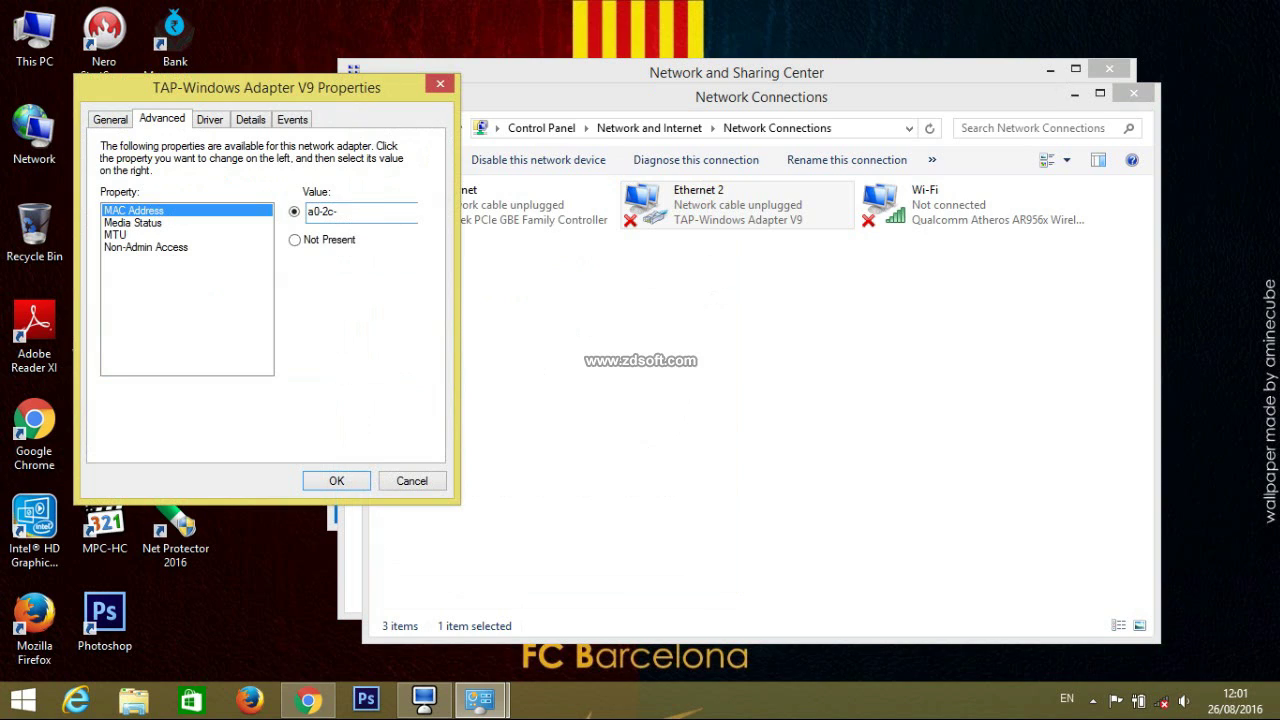
{"action": "type", "text": "c9-"}
{"action": "key", "text": "Home"}
{"action": "type", "text": "70-52-92"}
{"action": "left_click", "coordinate": [337, 481]}
- Close the Network Connections and Network and Sharing Center windows and refresh the desktop
{"action": "right_click", "coordinate": [562, 300]}
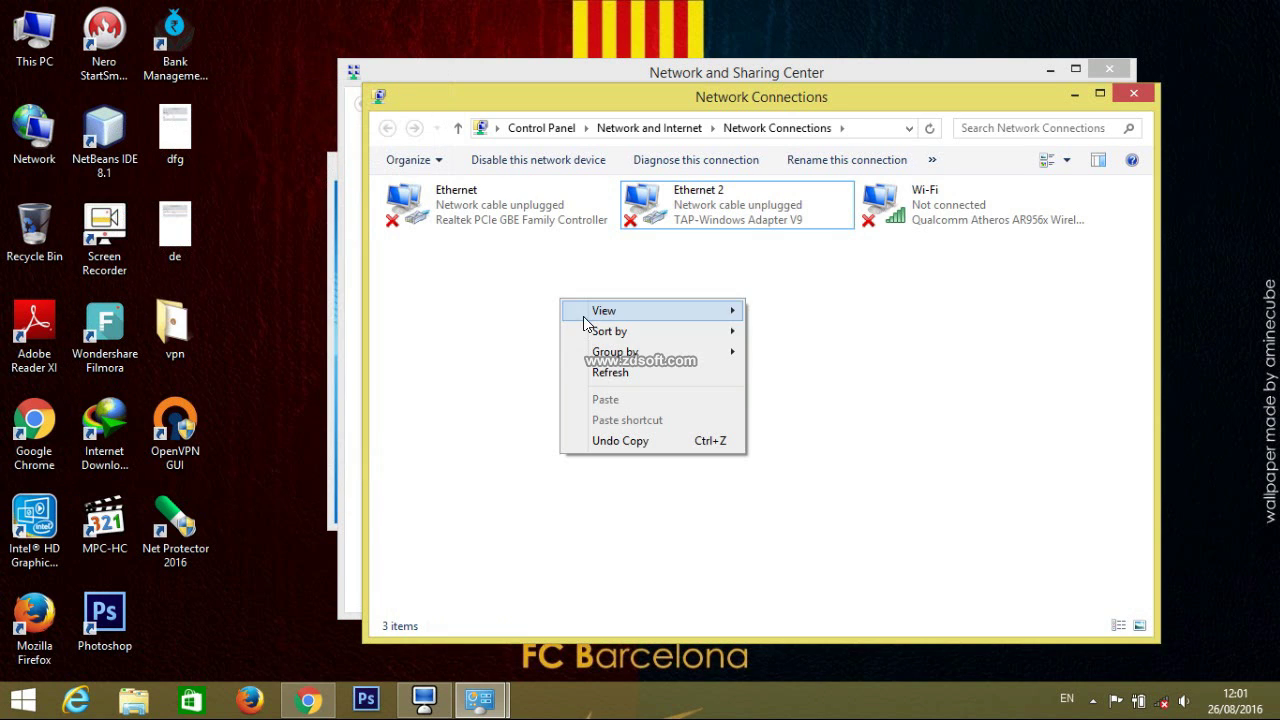
{"action": "left_click", "coordinate": [602, 372]}
{"action": "left_click", "coordinate": [1132, 93]}
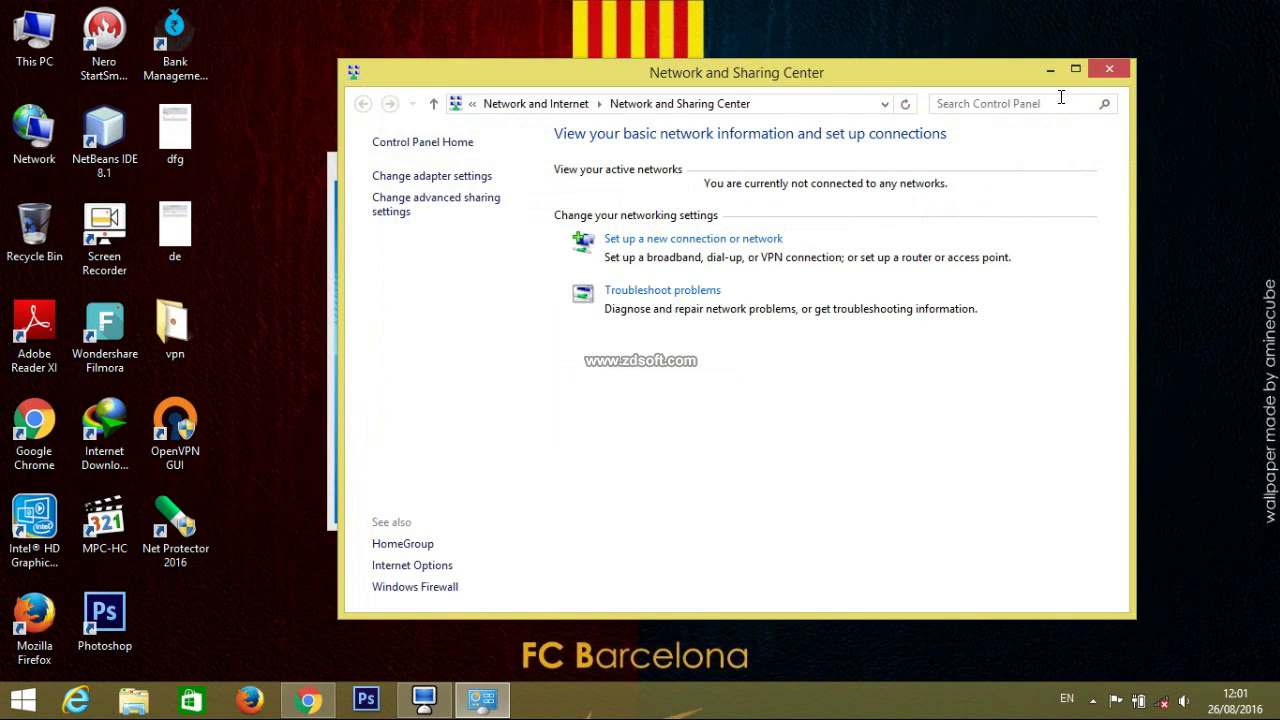
{"action": "left_click", "coordinate": [1109, 69]}
{"action": "right_click", "coordinate": [1160, 152]}
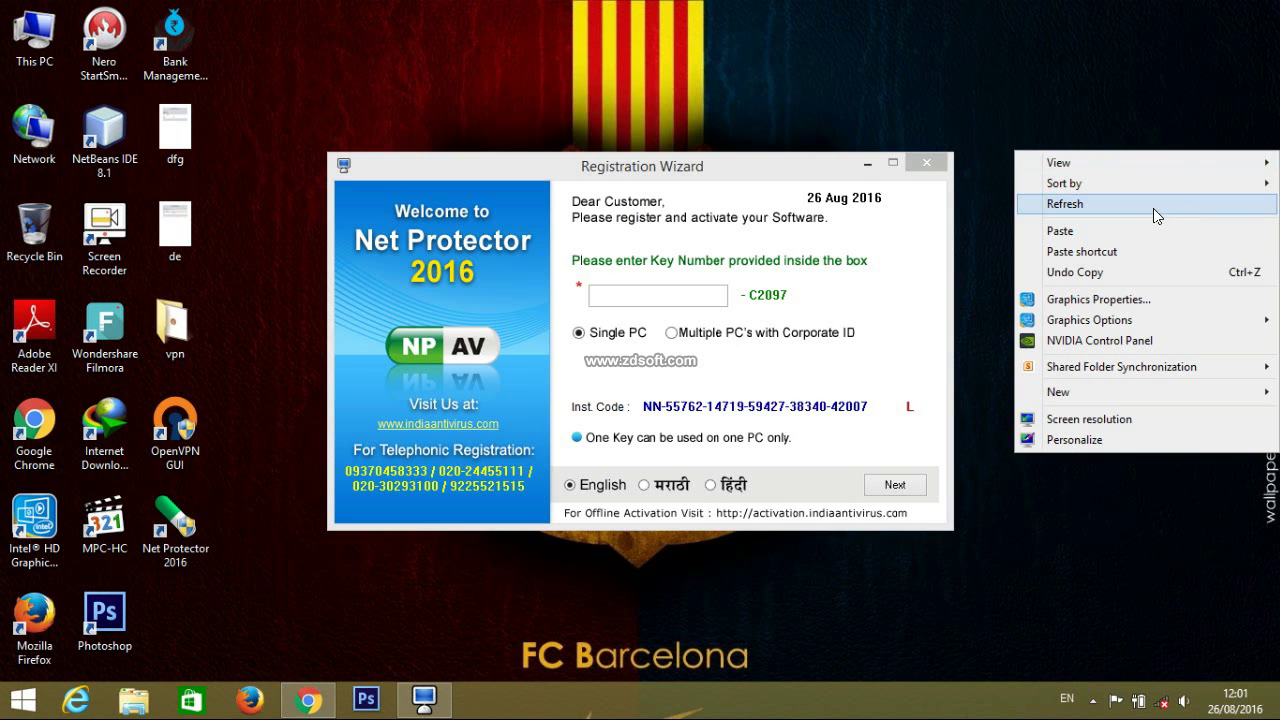
{"action": "left_click", "coordinate": [1155, 205]}
- Enter the product key number in the Registration Wizard and continue
{"action": "left_click", "coordinate": [641, 295]}
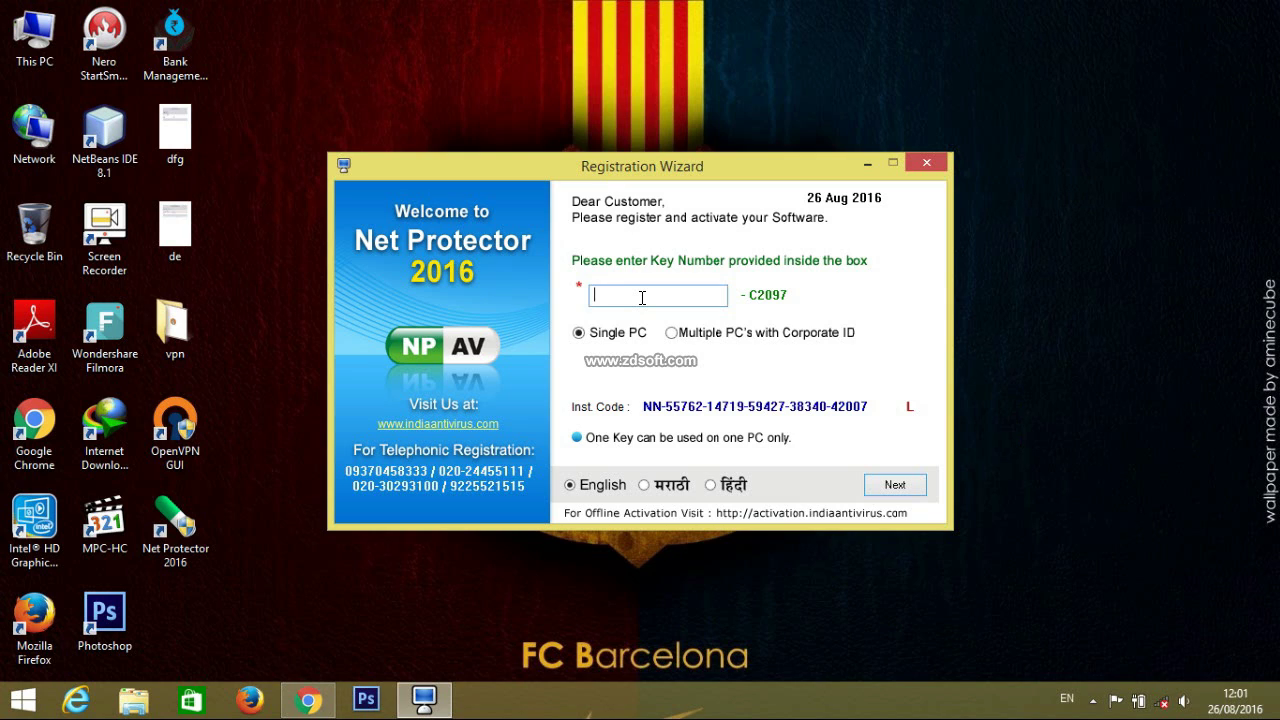
{"action": "left_click", "coordinate": [895, 485]}
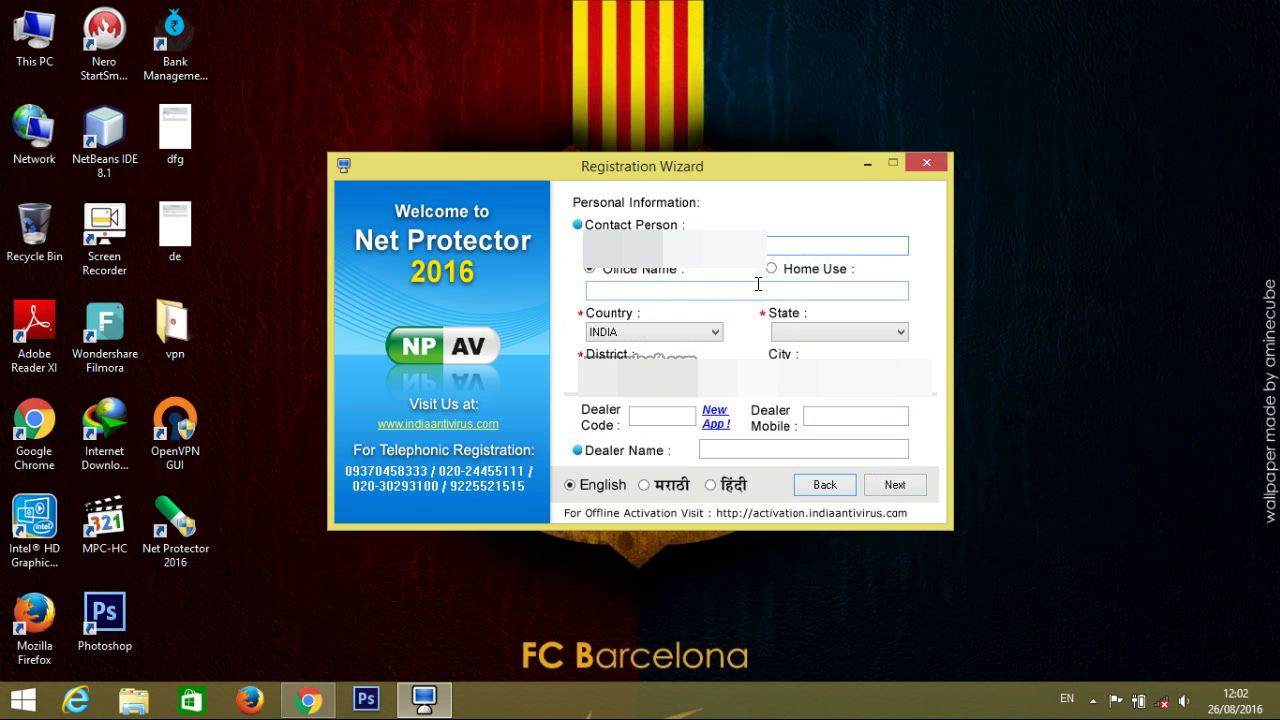
- Choose Home Use, state MADHYA PRADESH and a district, then continue to Contact Details
{"action": "left_click", "coordinate": [771, 269]}
{"action": "left_click", "coordinate": [812, 330]}
{"action": "left_click", "coordinate": [814, 333]}
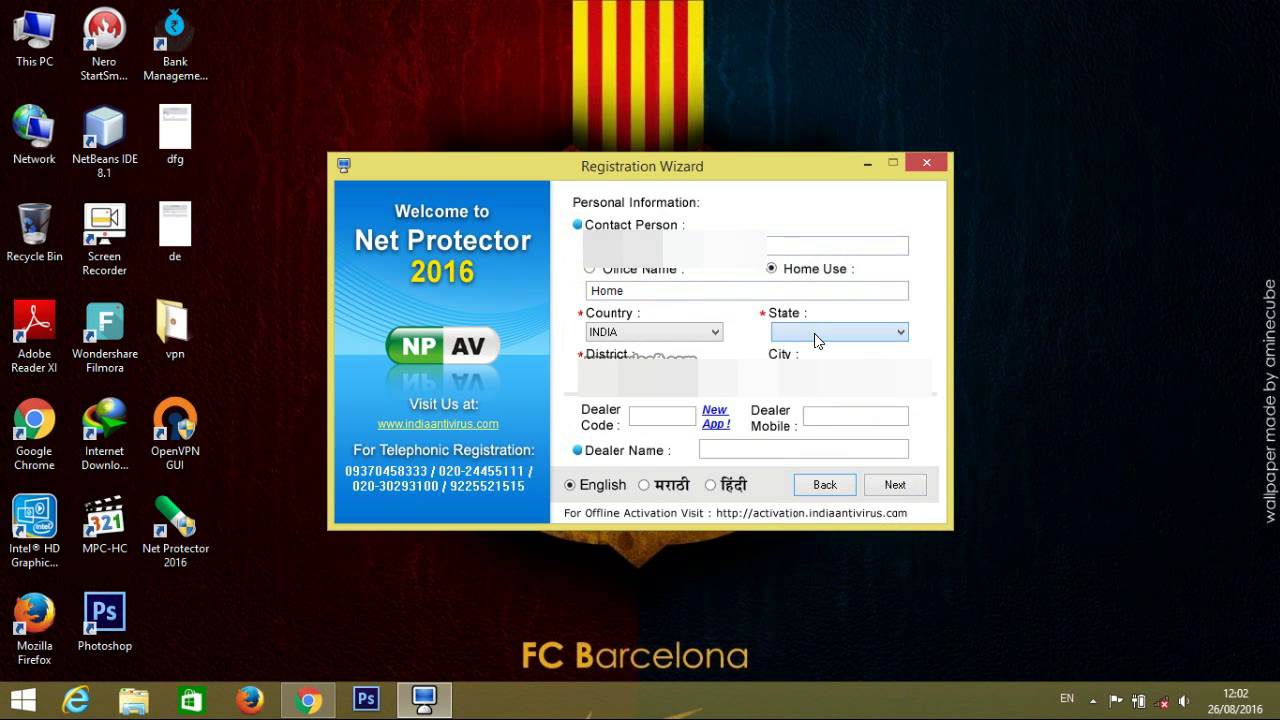
{"action": "key", "text": "m"}
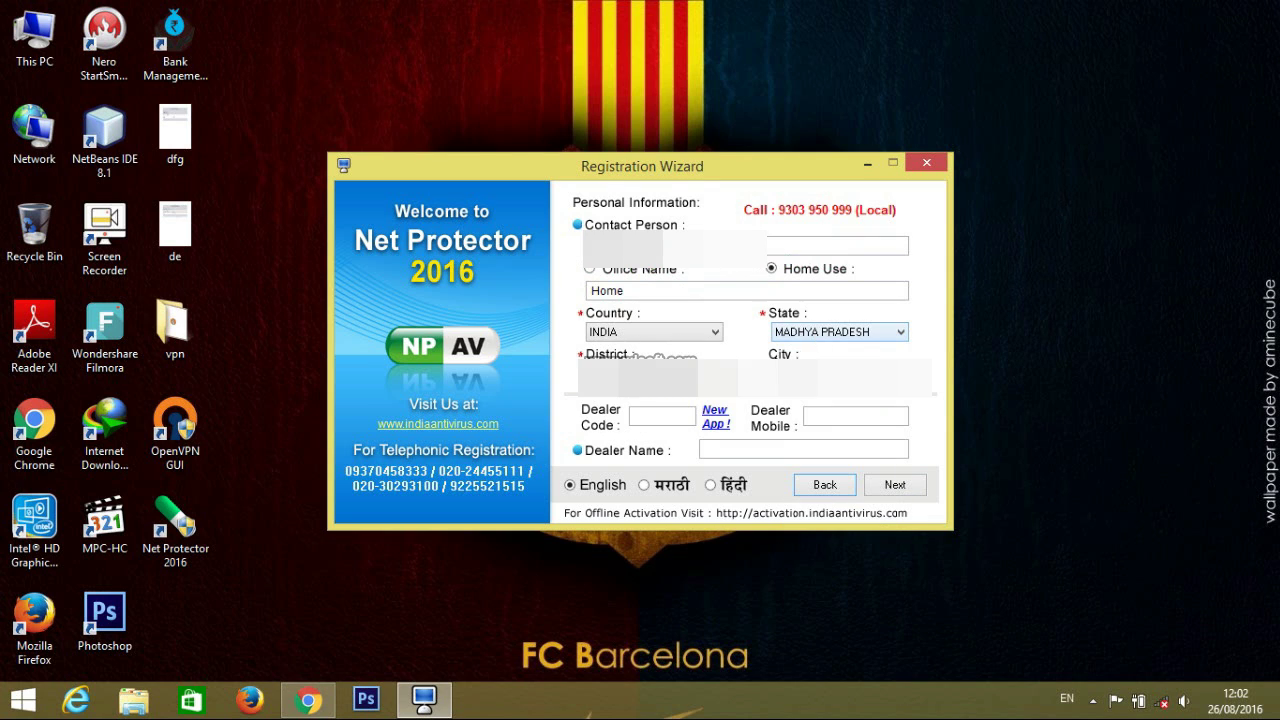
{"action": "left_click", "coordinate": [657, 376]}
{"action": "left_click", "coordinate": [620, 206]}
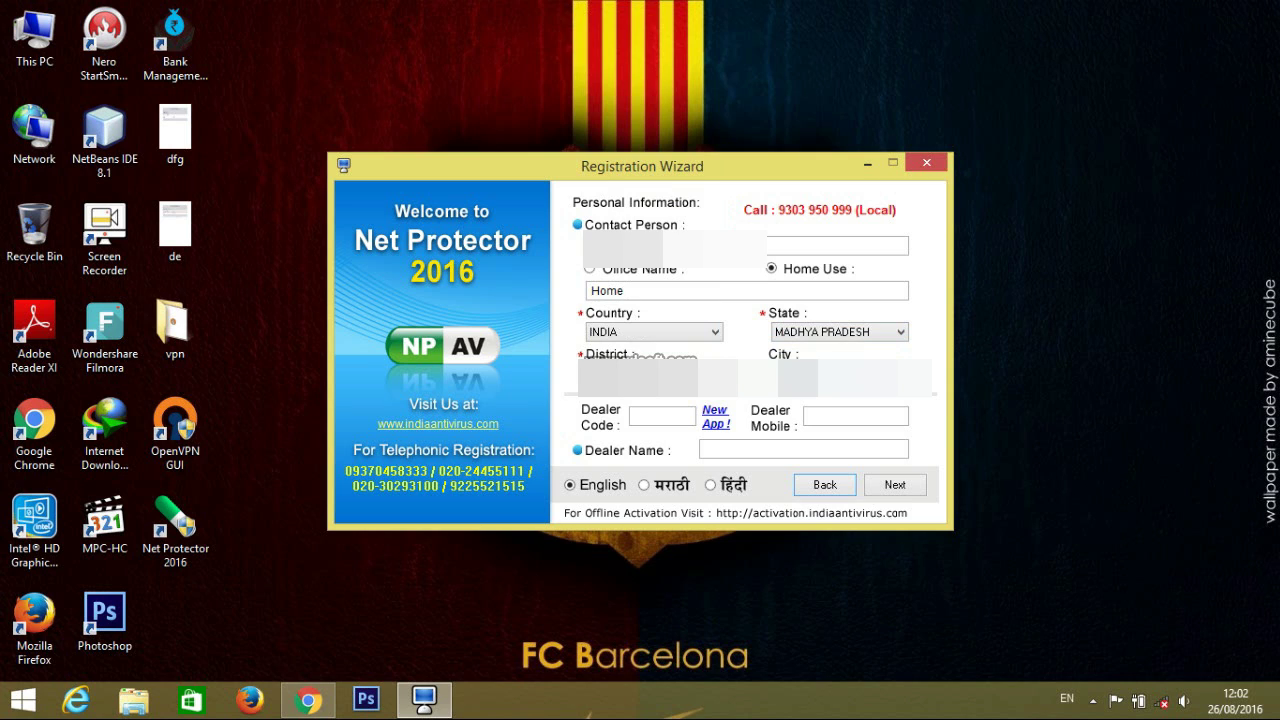
{"action": "left_click", "coordinate": [897, 487]}
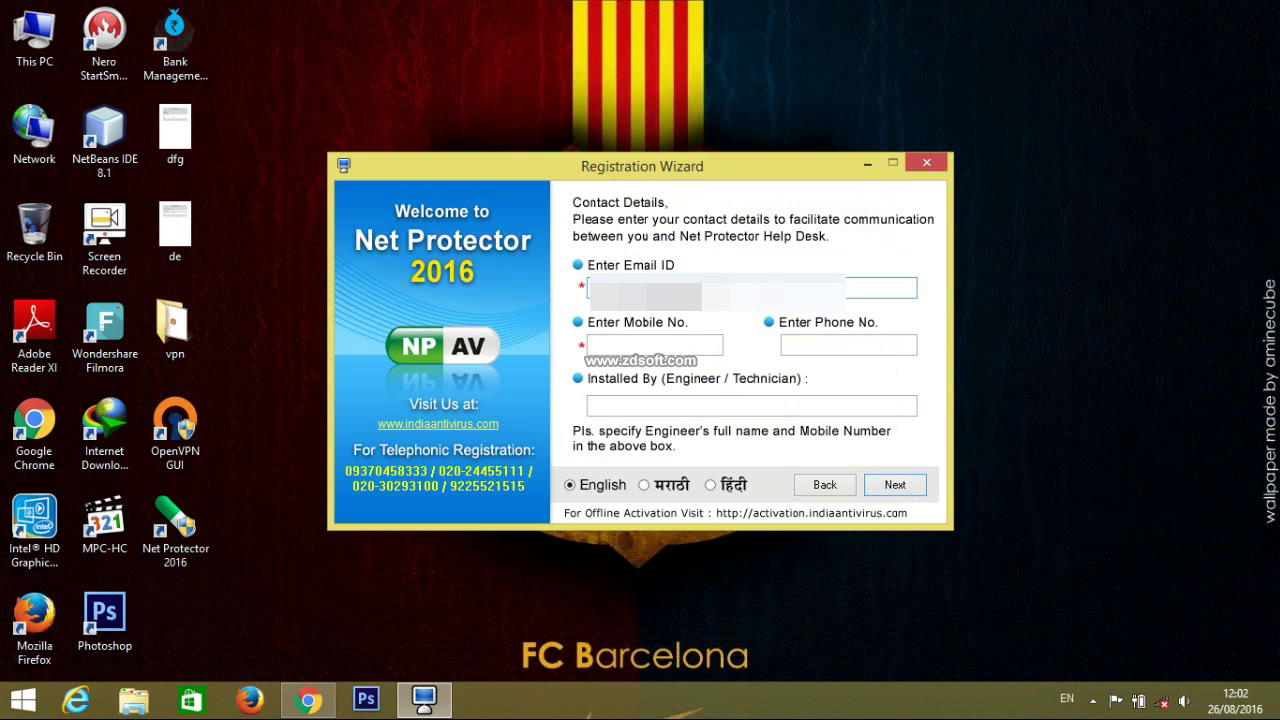
- Enter a mobile number and 'Technician' as installer, then continue to the activation page
{"action": "left_click", "coordinate": [689, 343]}
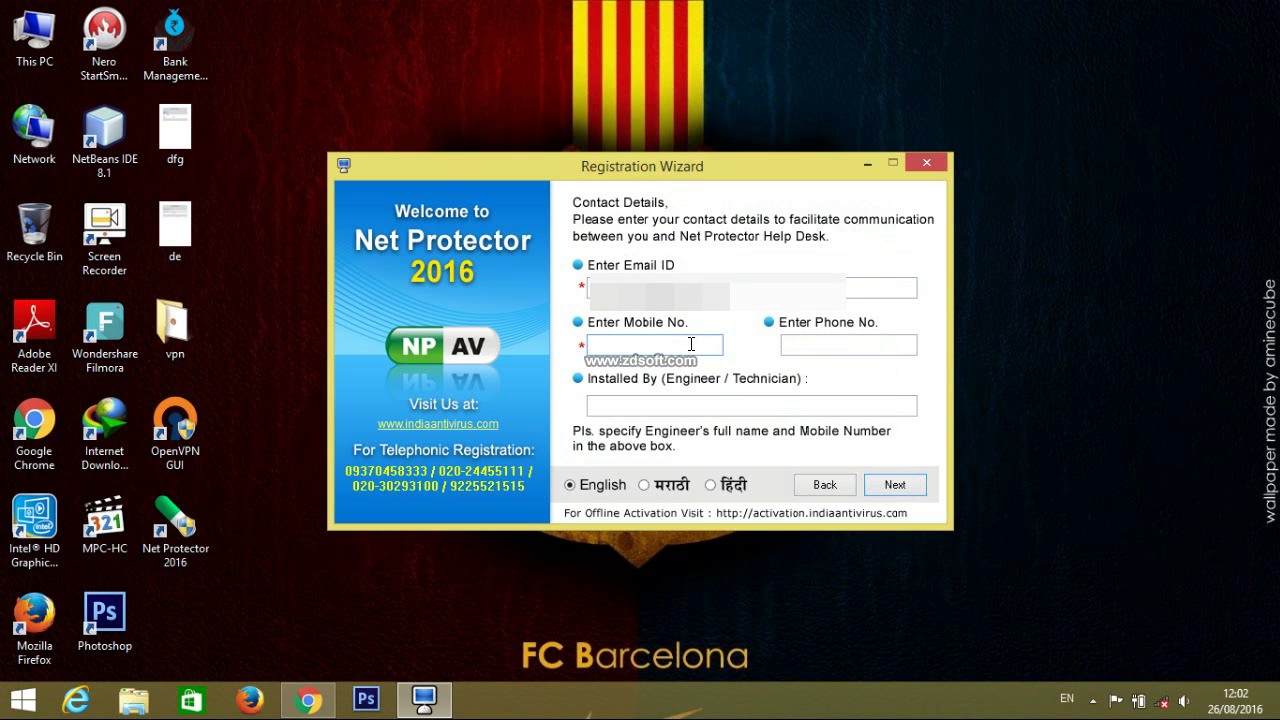
{"action": "type", "text": "1234567897"}
{"action": "left_click", "coordinate": [685, 403]}
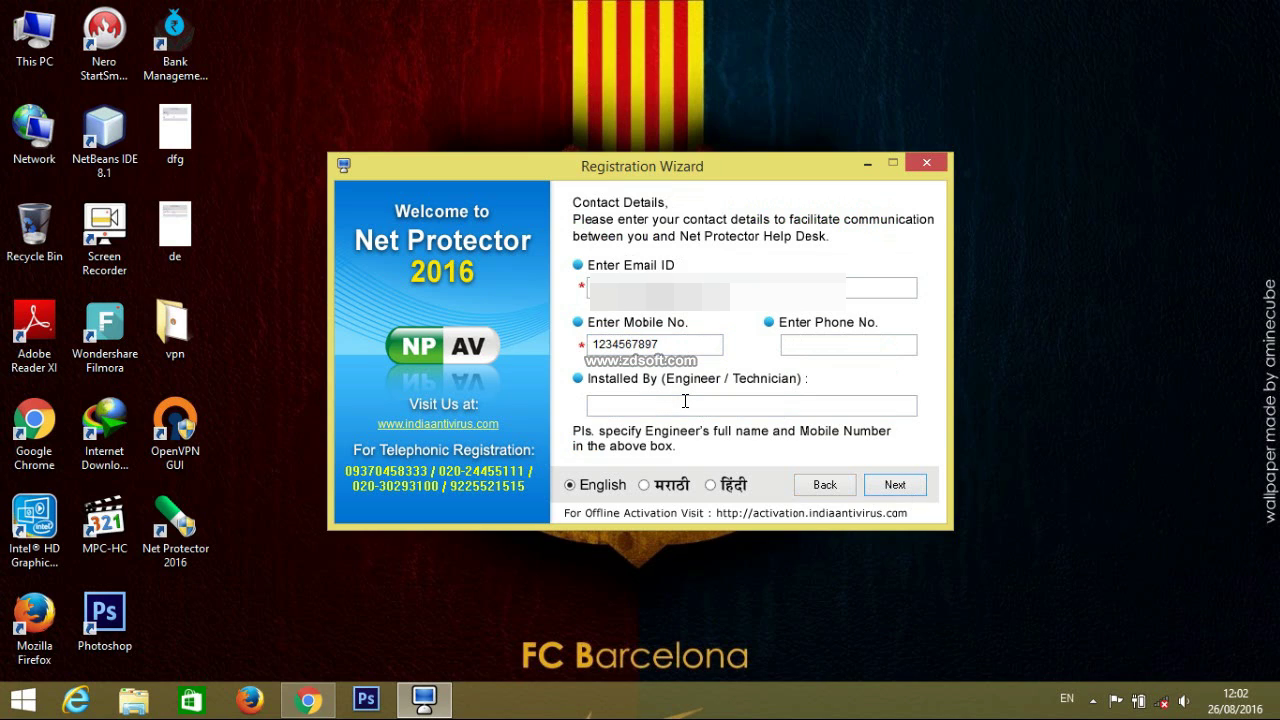
{"action": "type", "text": "Technician"}
{"action": "left_click", "coordinate": [892, 485]}
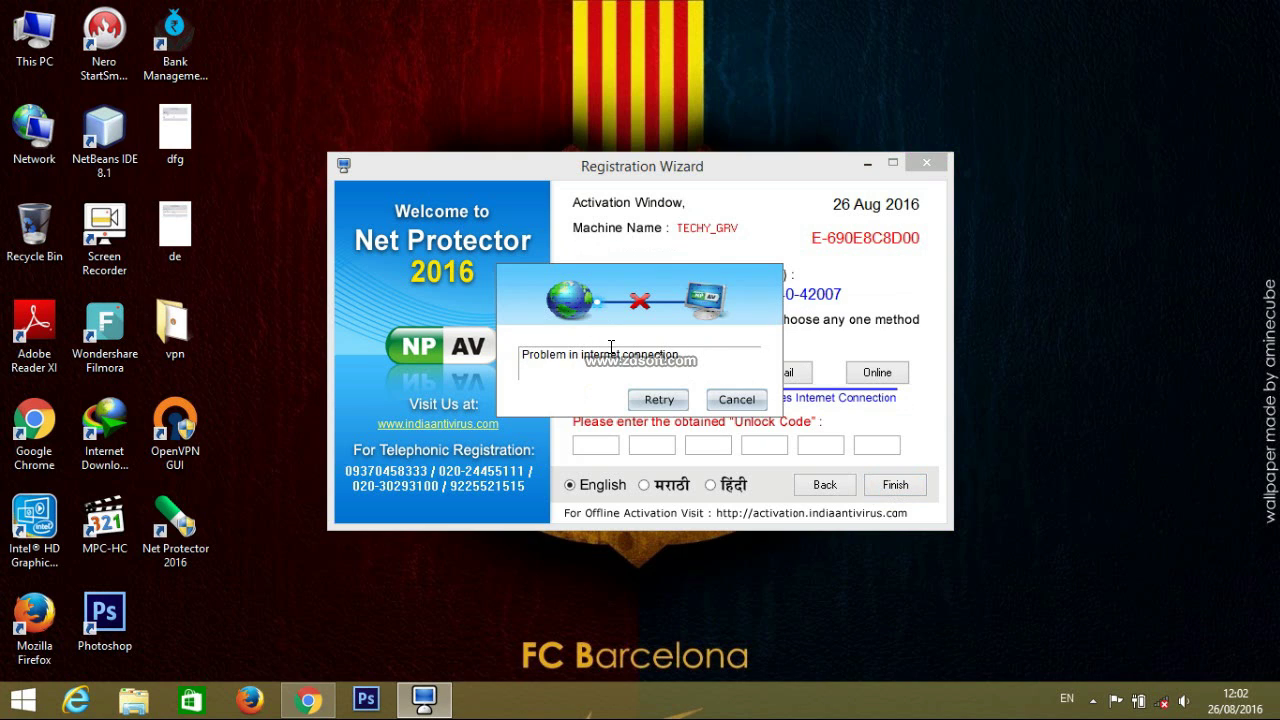
- Dismiss the internet connection error and enter the first three parts of the unlock code
{"action": "left_click", "coordinate": [736, 400]}
{"action": "left_click", "coordinate": [611, 445]}
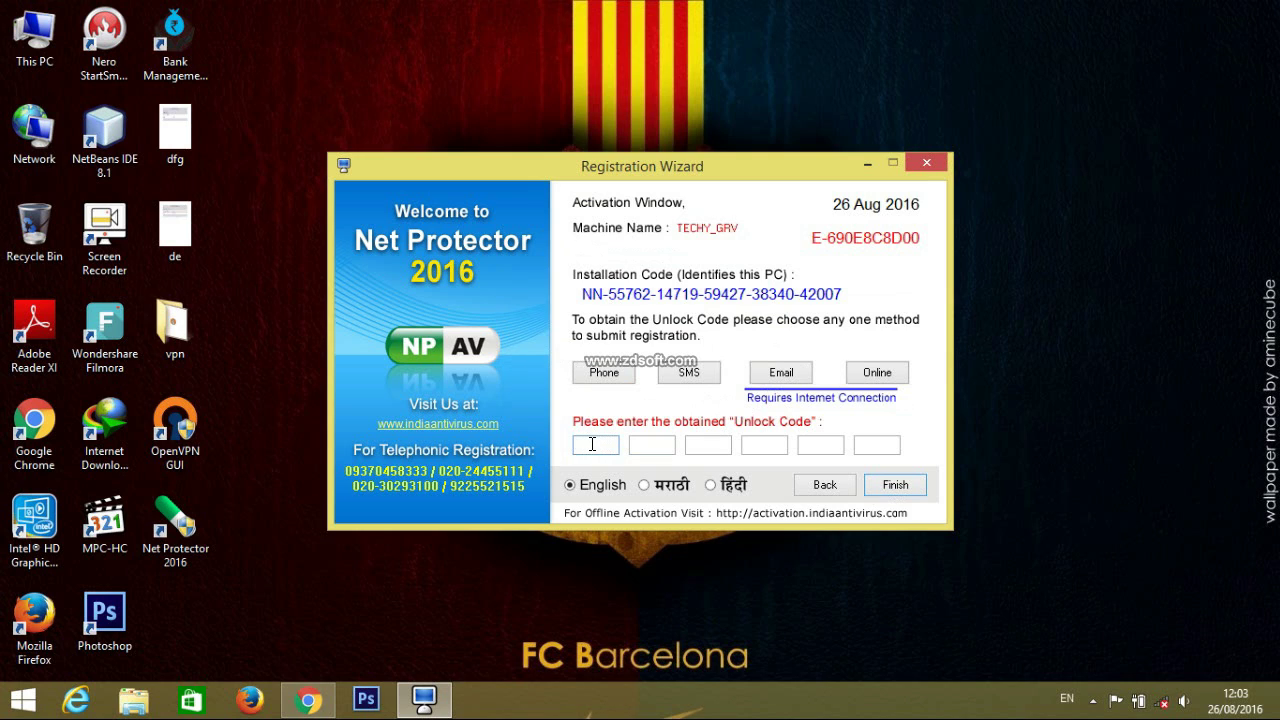
{"action": "key", "text": "Tab"}
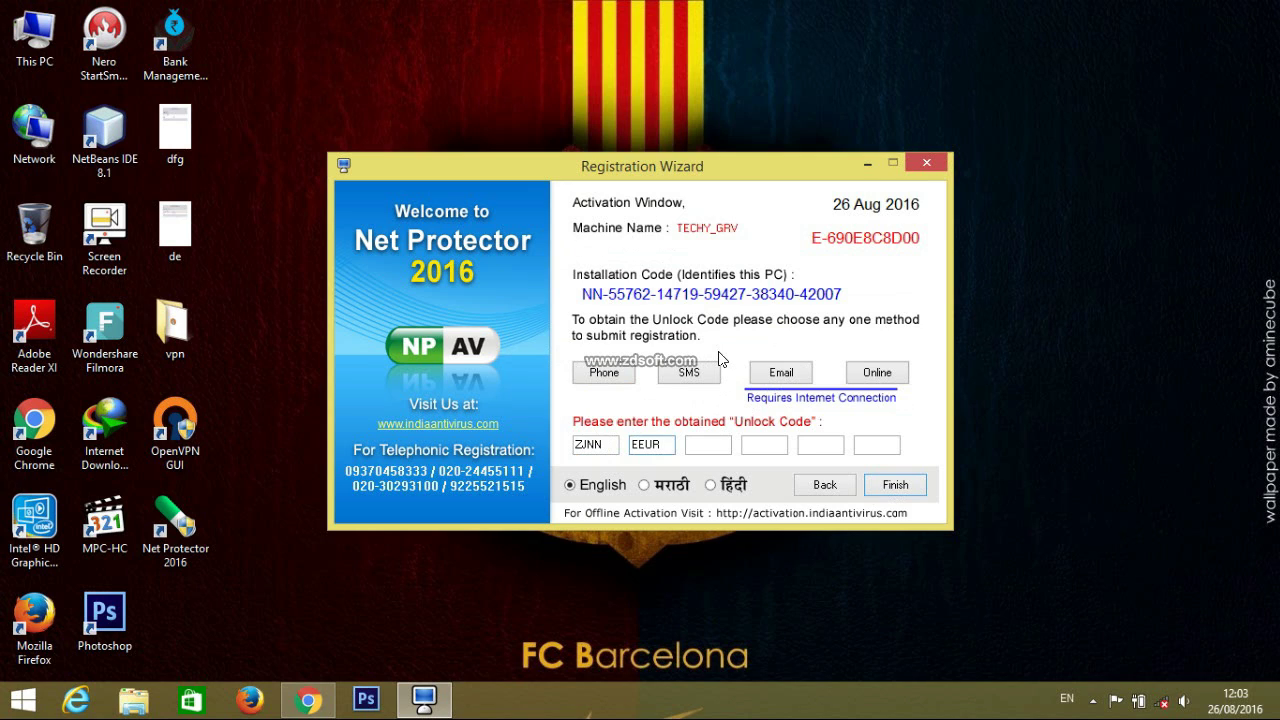
{"action": "key", "text": "Tab"}
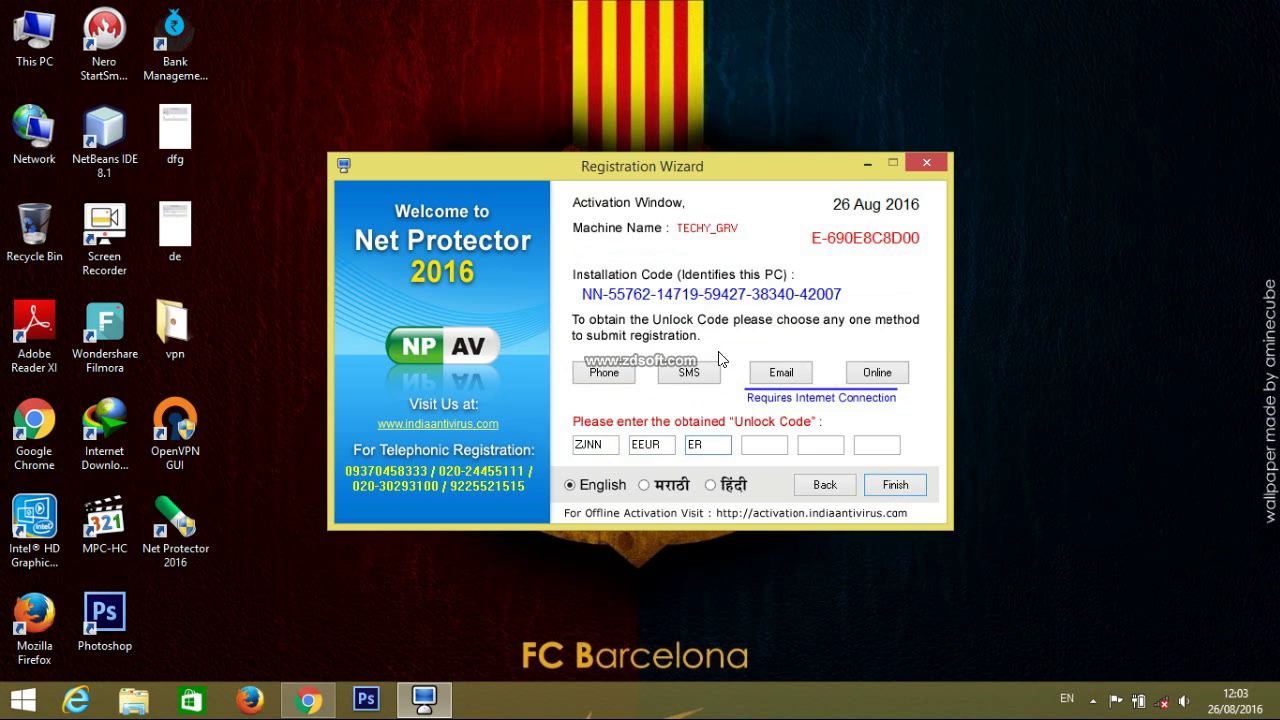
- Enter the remaining unlock code parts, correcting a typo, and finish the activation
{"action": "key", "text": "Tab"}
{"action": "key", "text": "Tab"}
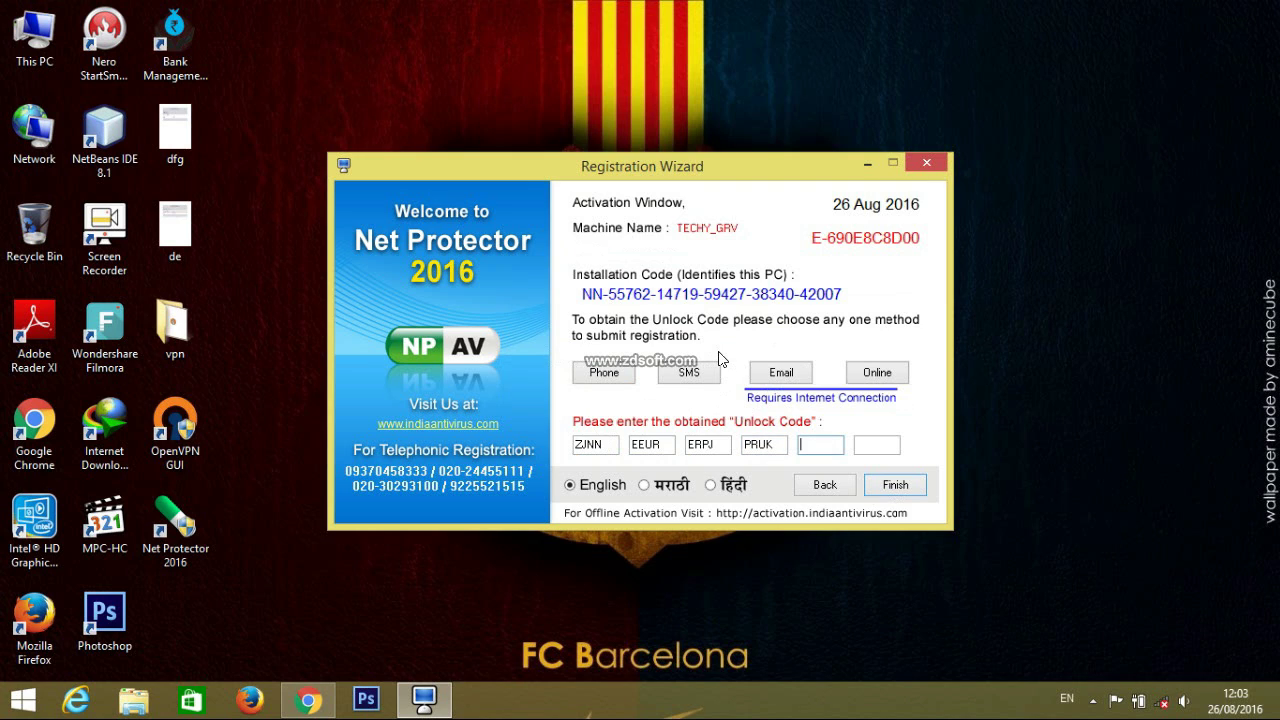
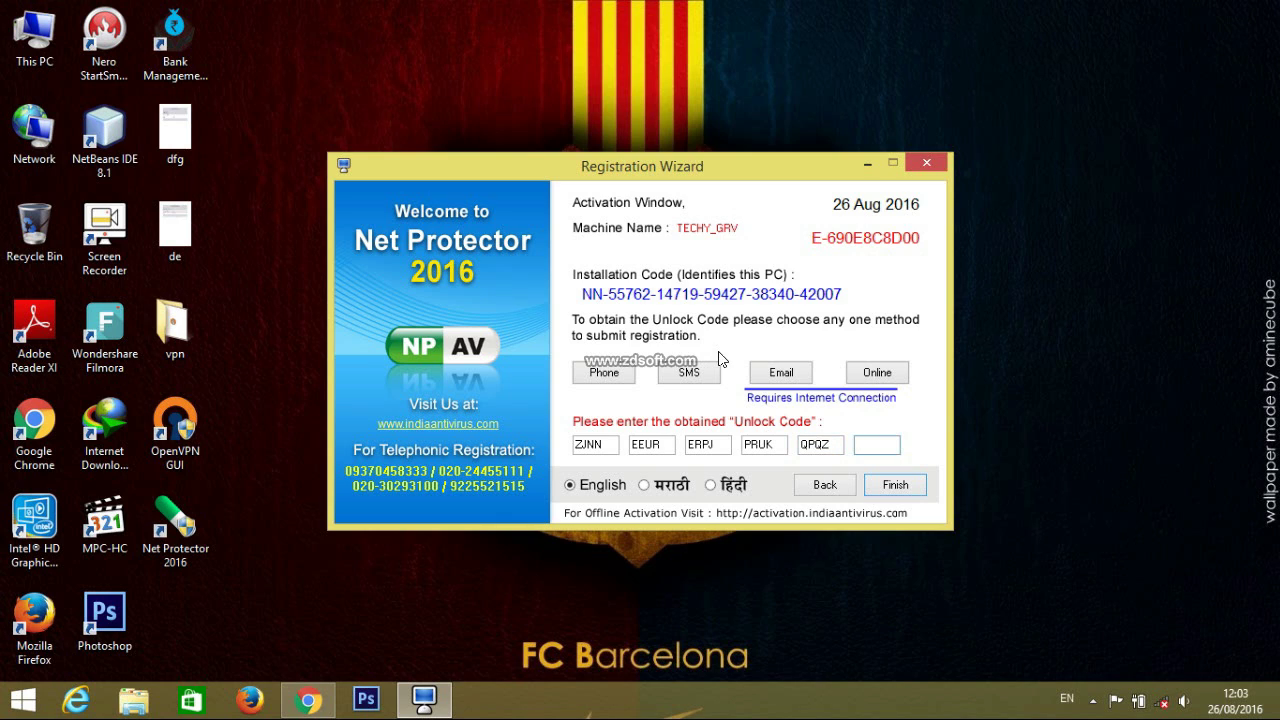
{"action": "left_click", "coordinate": [899, 484]}
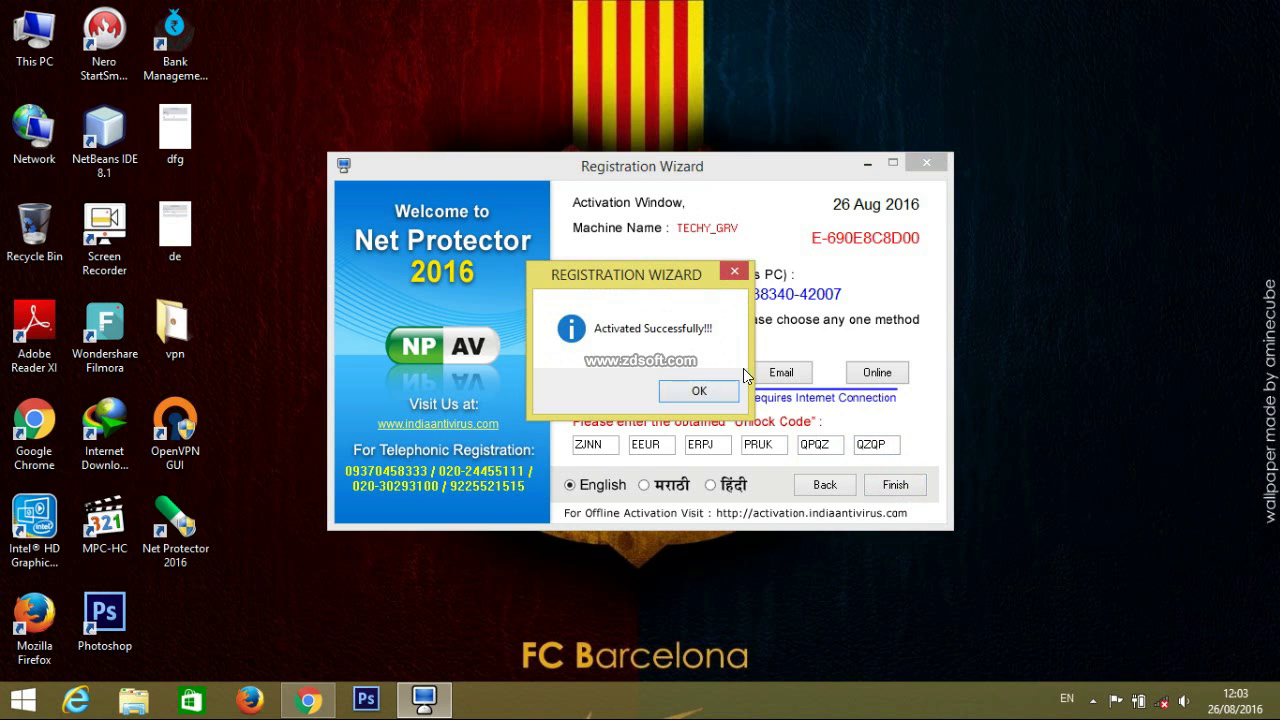
- Acknowledge activation, dismiss the update reminder as No Internet Connection, and show the Update page
{"action": "left_click", "coordinate": [700, 394]}
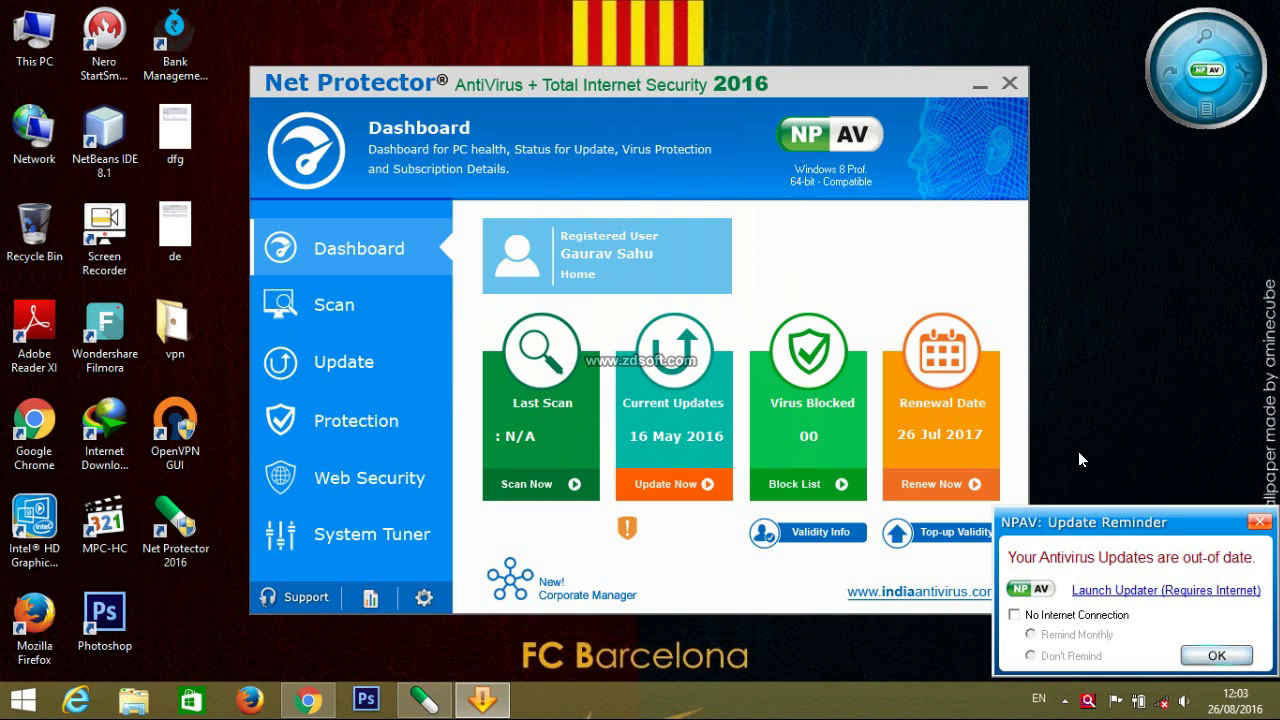
{"action": "left_click", "coordinate": [1060, 616]}
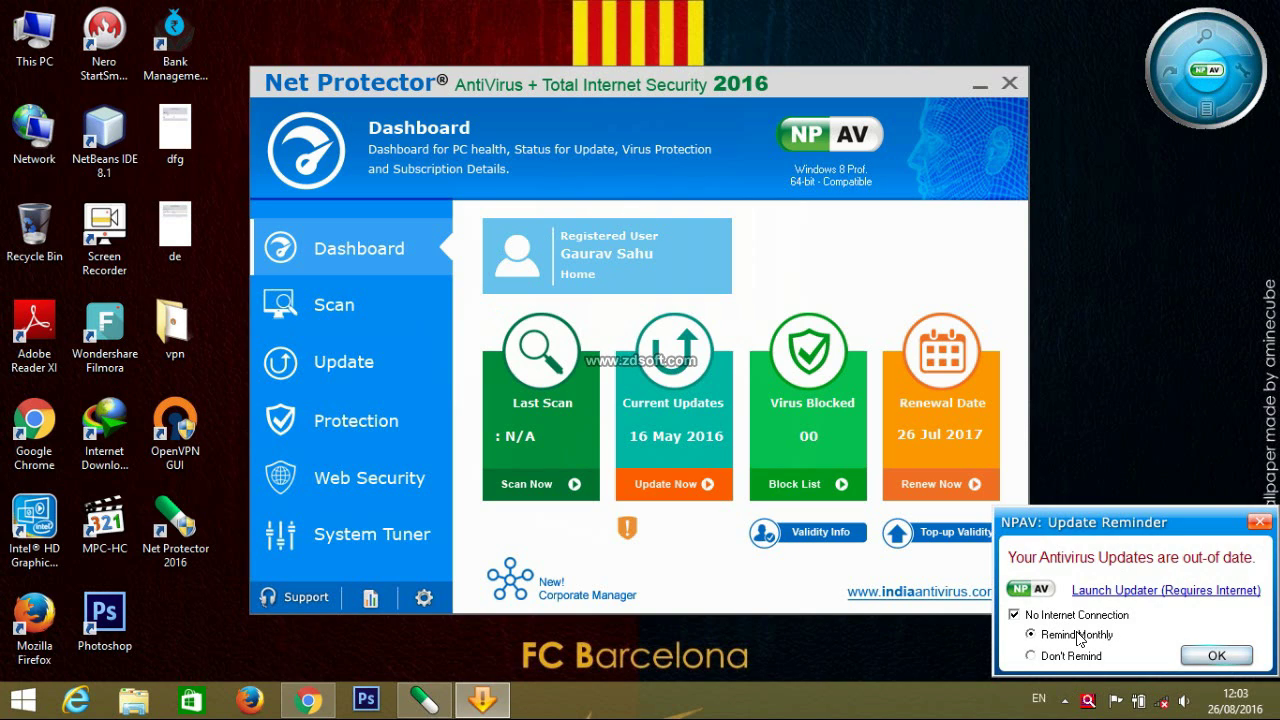
{"action": "left_click", "coordinate": [1215, 655]}
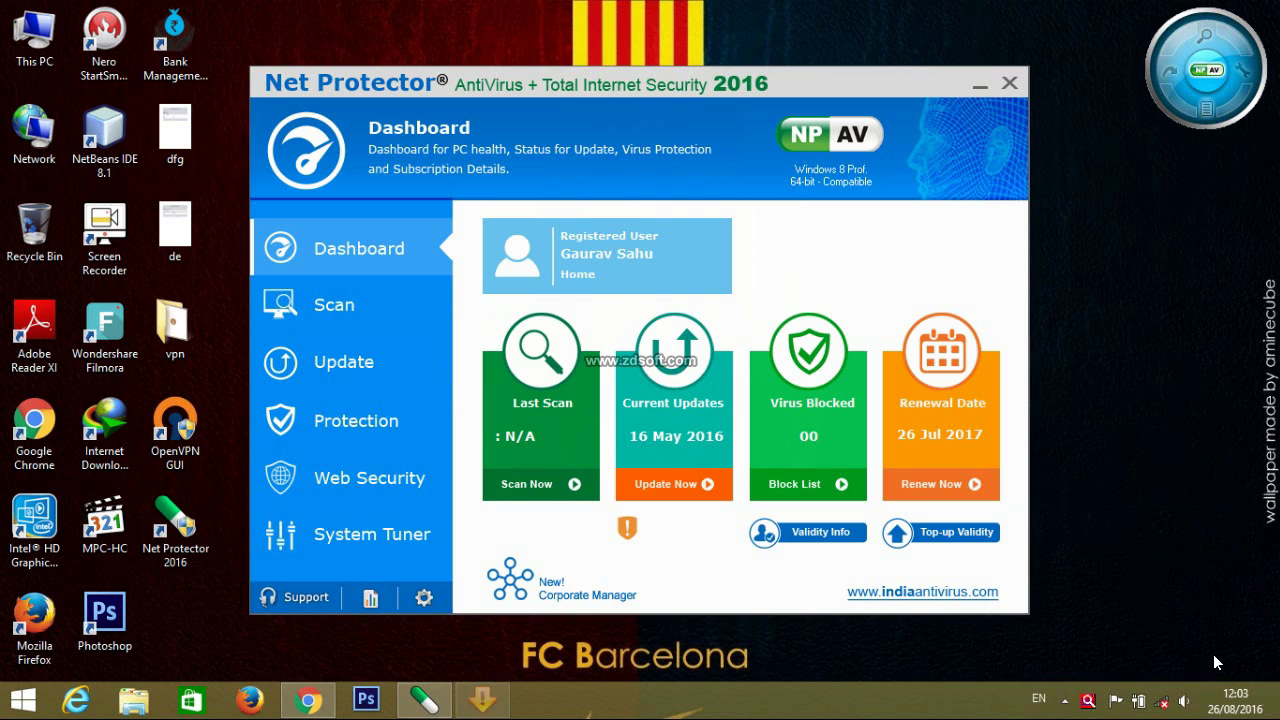
{"action": "left_click", "coordinate": [330, 305]}
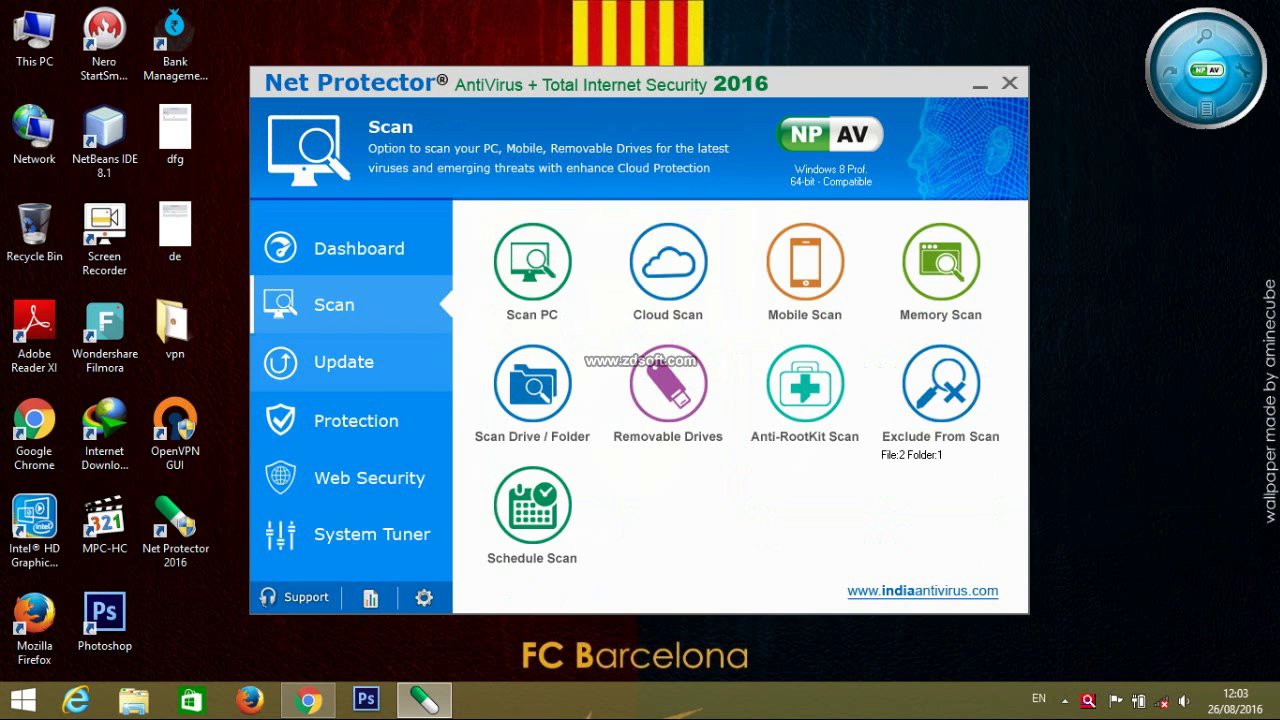
{"action": "left_click", "coordinate": [340, 362]}
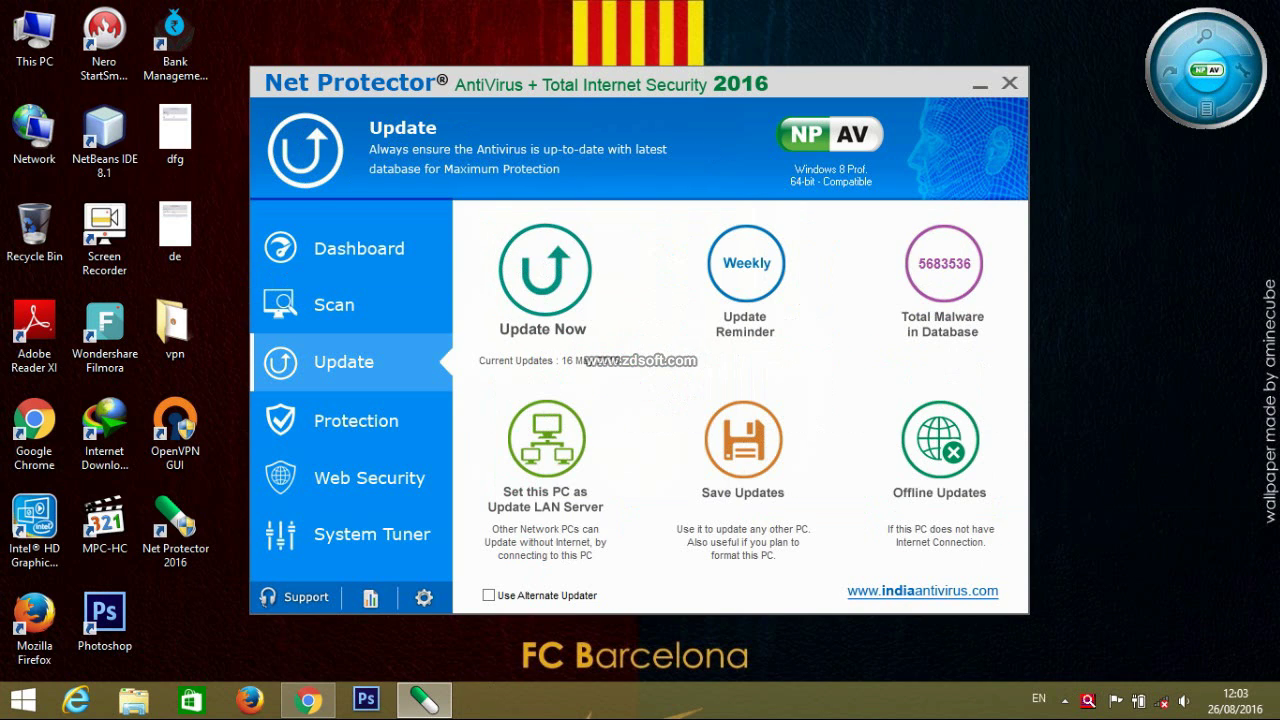
- Switch Wi-Fi on, connect to the ASUS network, and close the Networks pane
{"action": "left_click", "coordinate": [1161, 703]}
{"action": "left_click", "coordinate": [1215, 282]}
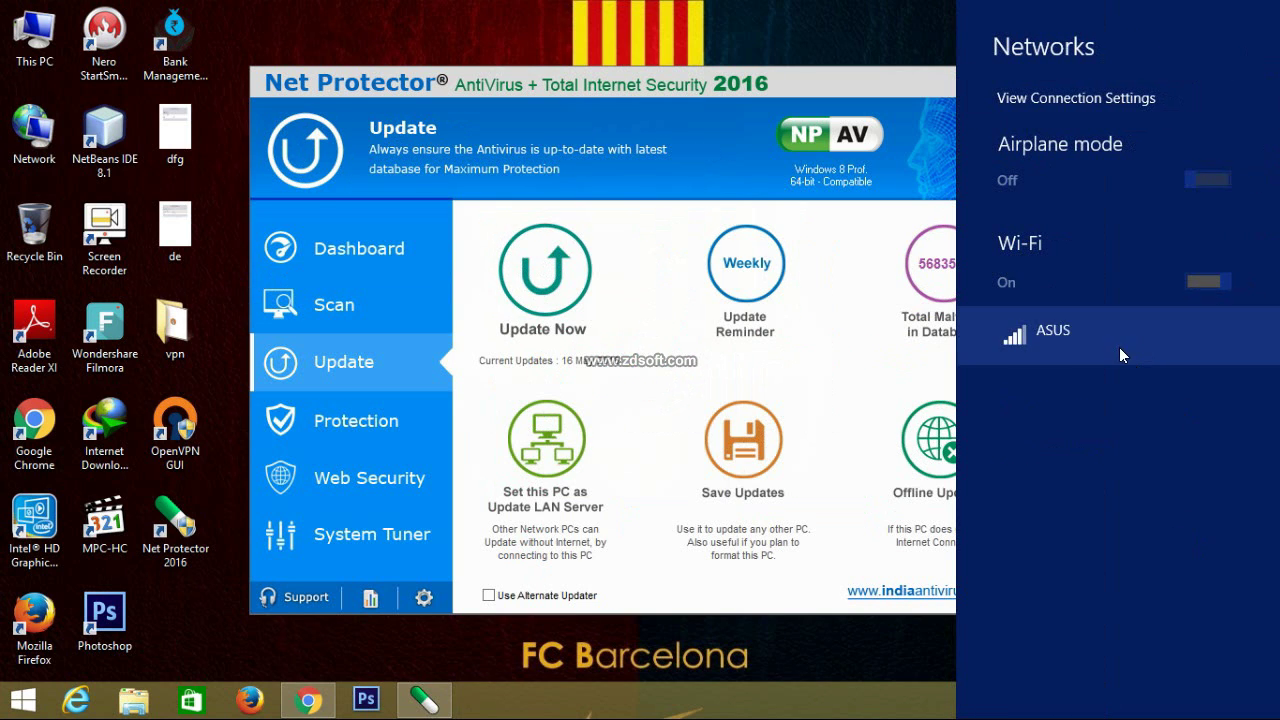
{"action": "left_click", "coordinate": [1114, 349]}
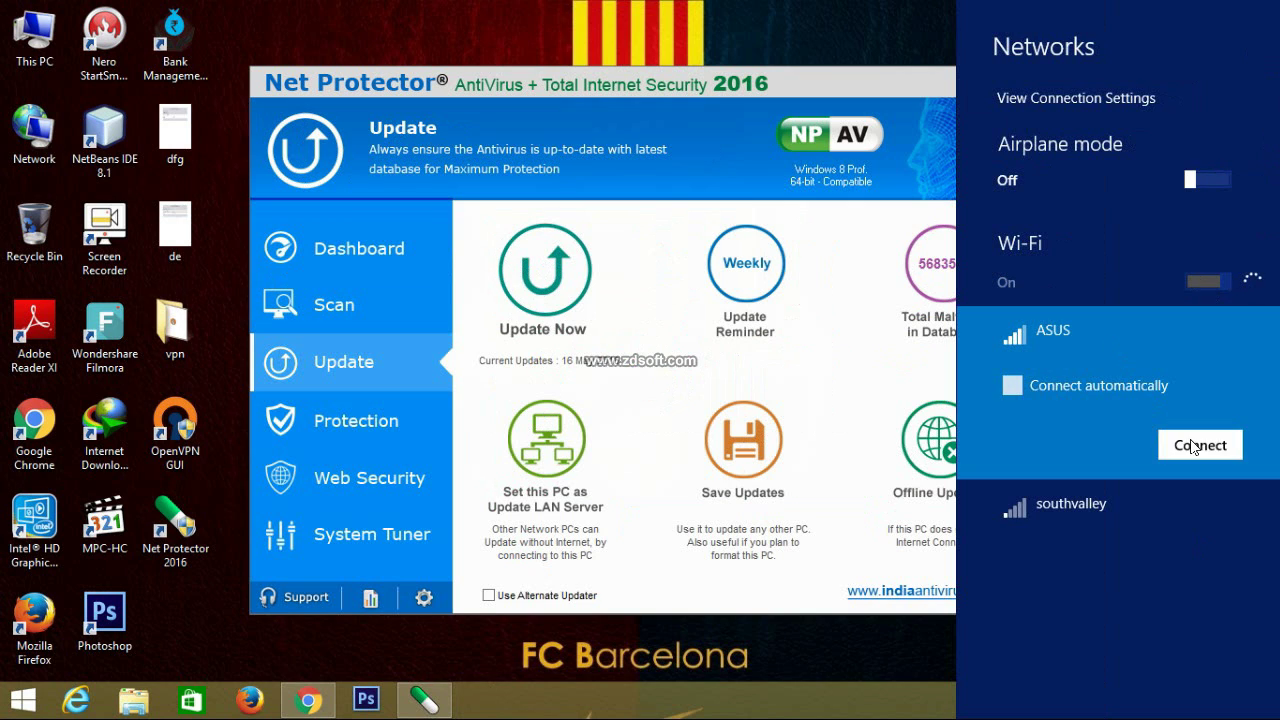
{"action": "left_click", "coordinate": [1193, 447]}
{"action": "left_click", "coordinate": [848, 88]}
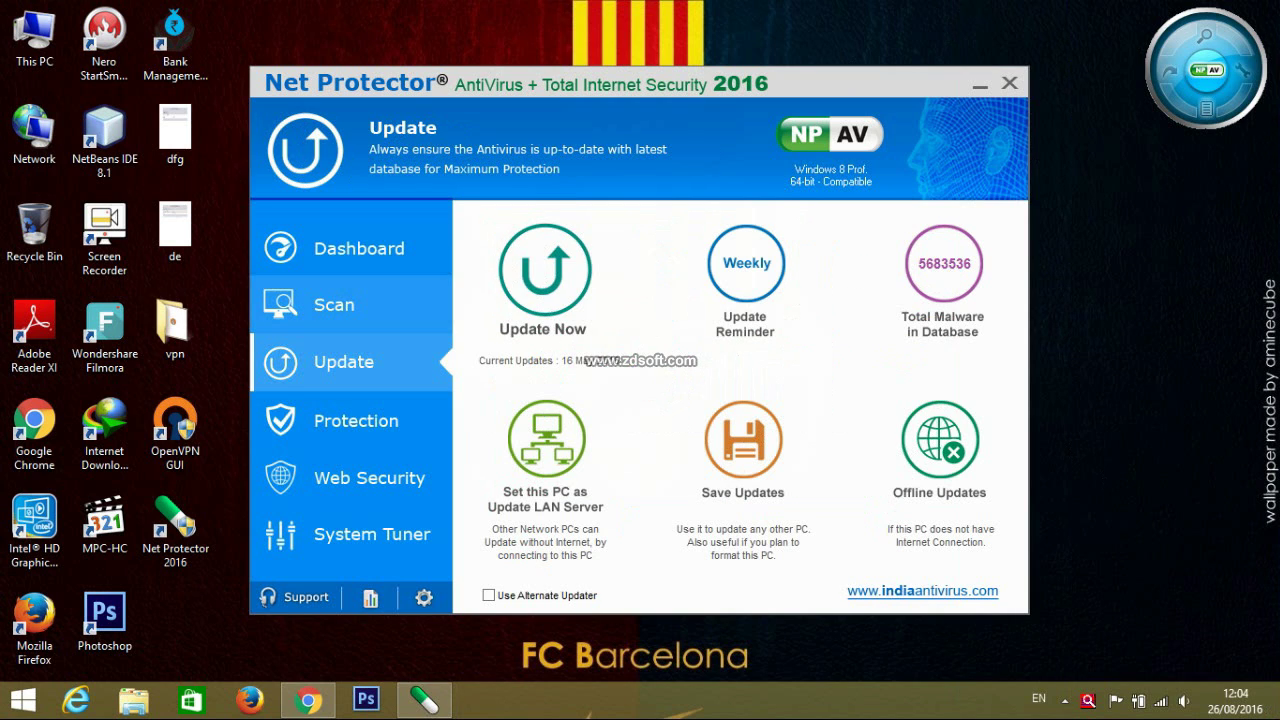
- Go back to the Dashboard and check the licence validity info showing renewal on 26 Jul 2017
{"action": "left_click", "coordinate": [334, 304]}
{"action": "left_click", "coordinate": [340, 248]}
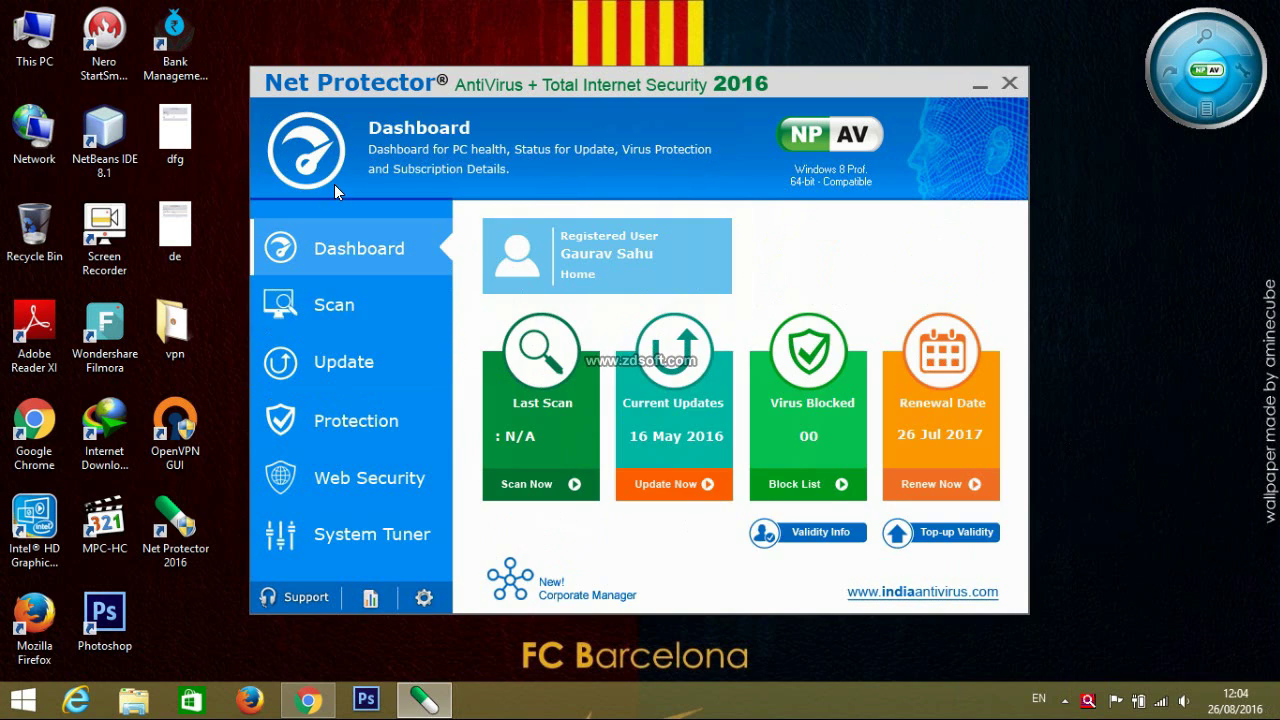
{"action": "left_click", "coordinate": [832, 533]}
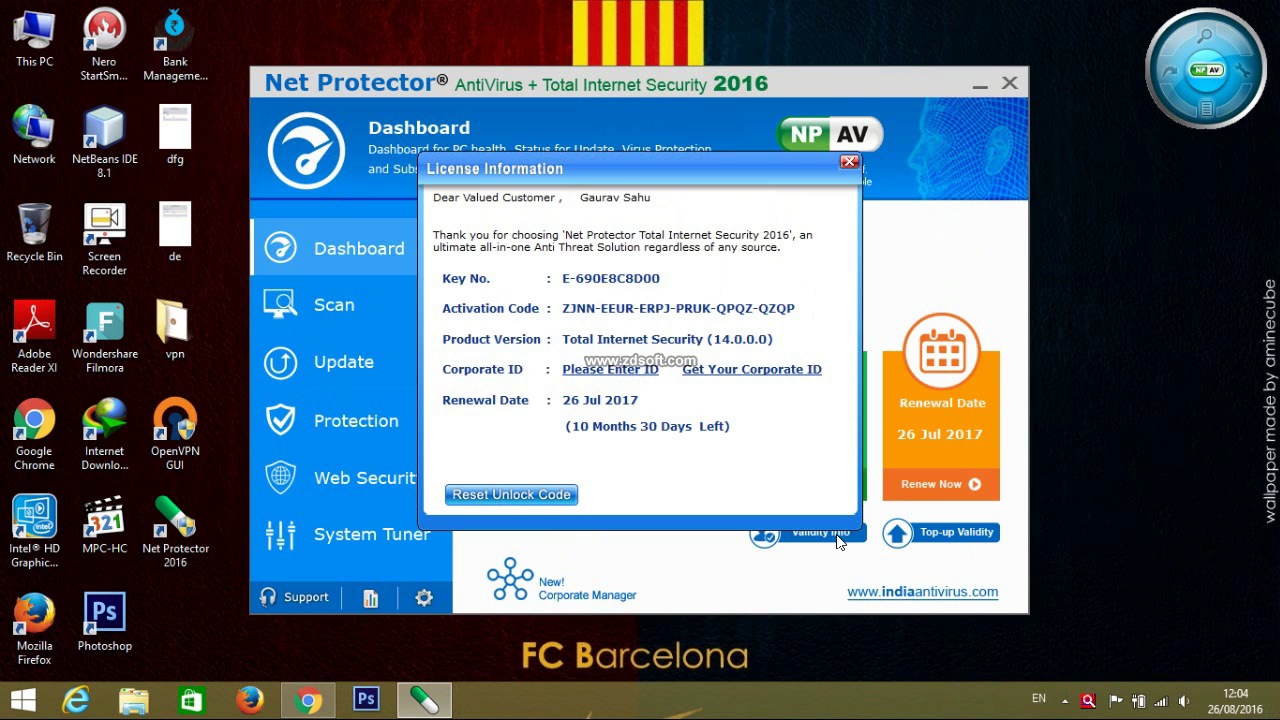
{"action": "left_click", "coordinate": [849, 161]}
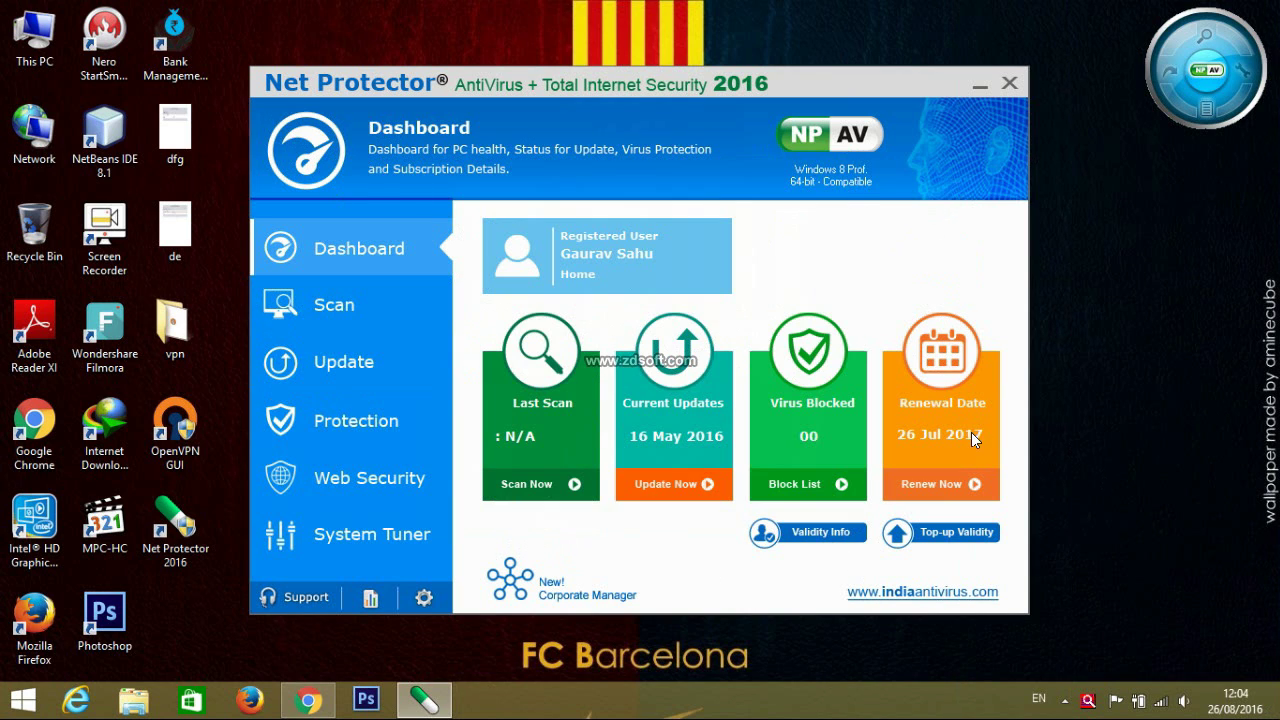